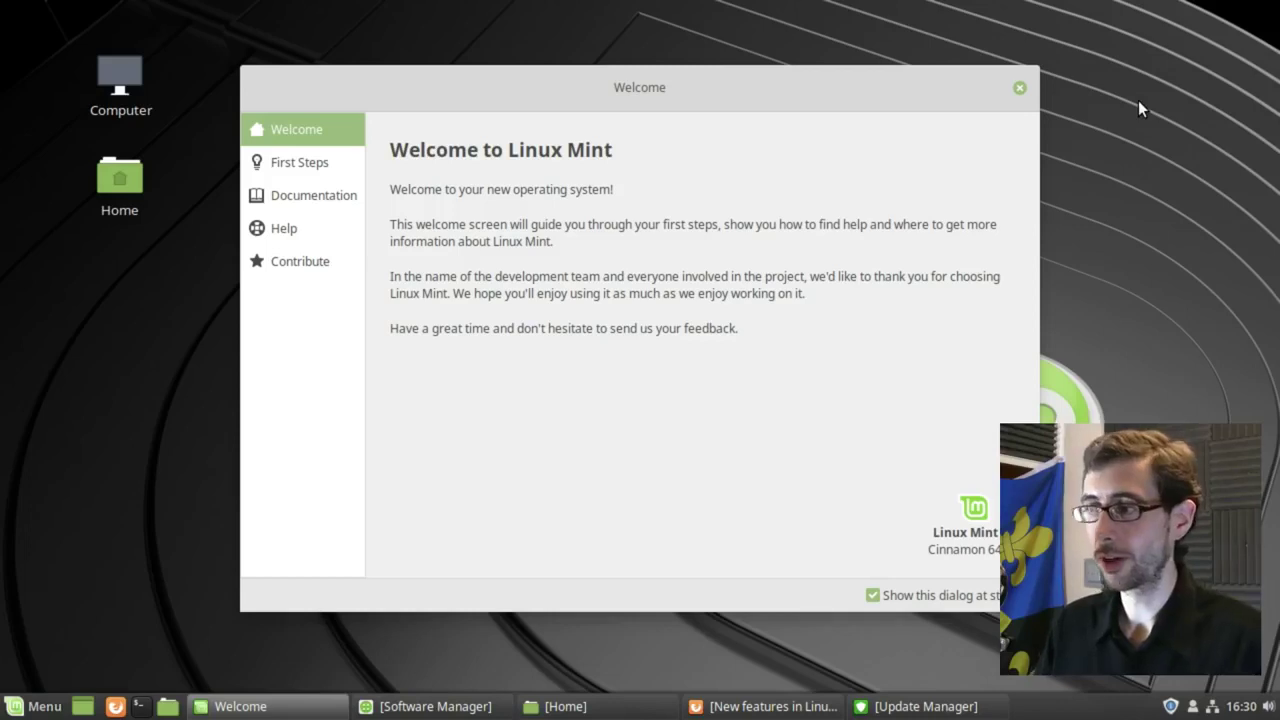
Search the application menu for 'red', then dismiss the menu.
left_click(35, 706)
type("red")
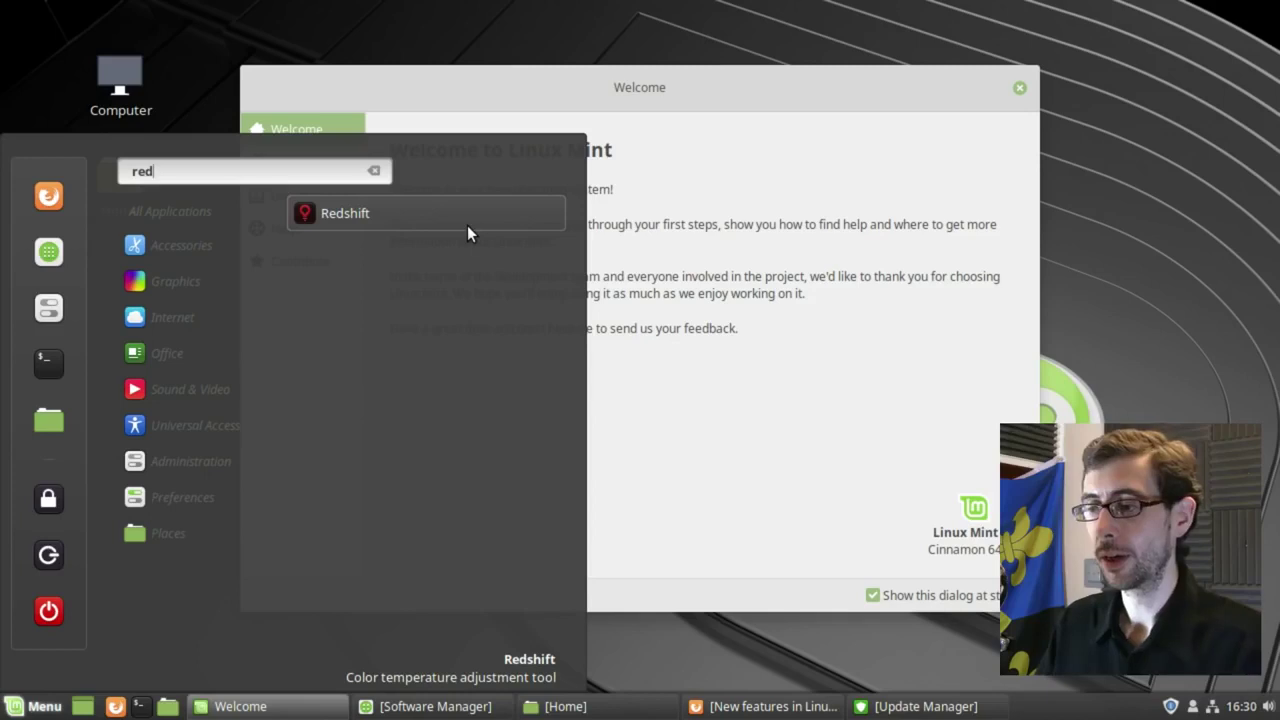
left_click(1157, 284)
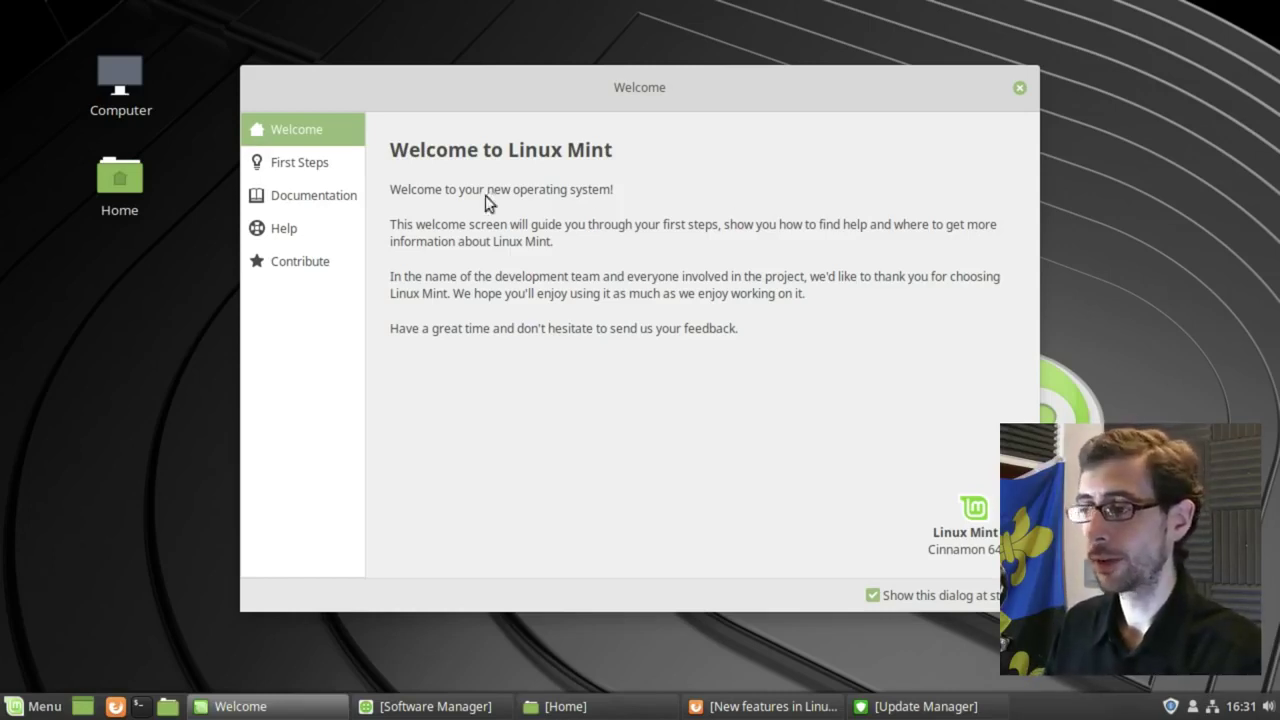
From the First Steps page, launch System Snapshots (Timeshift) after authenticating with the administrator password.
left_click(303, 157)
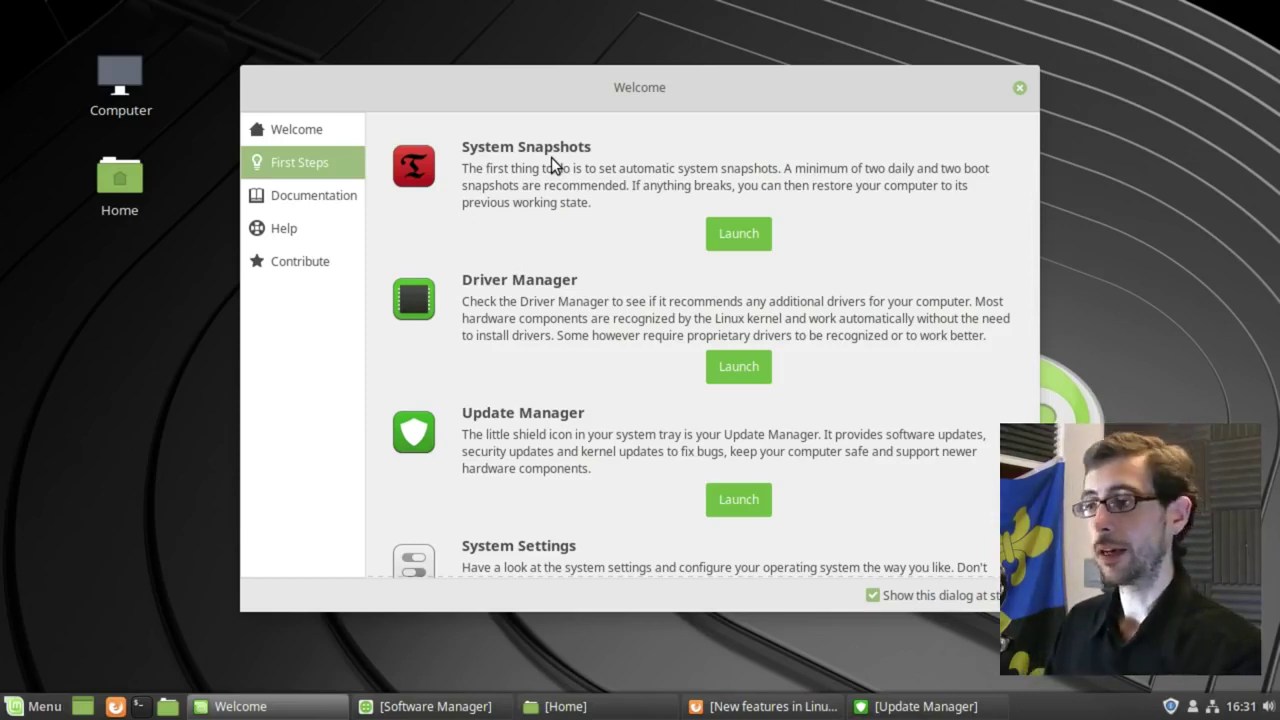
left_click(732, 223)
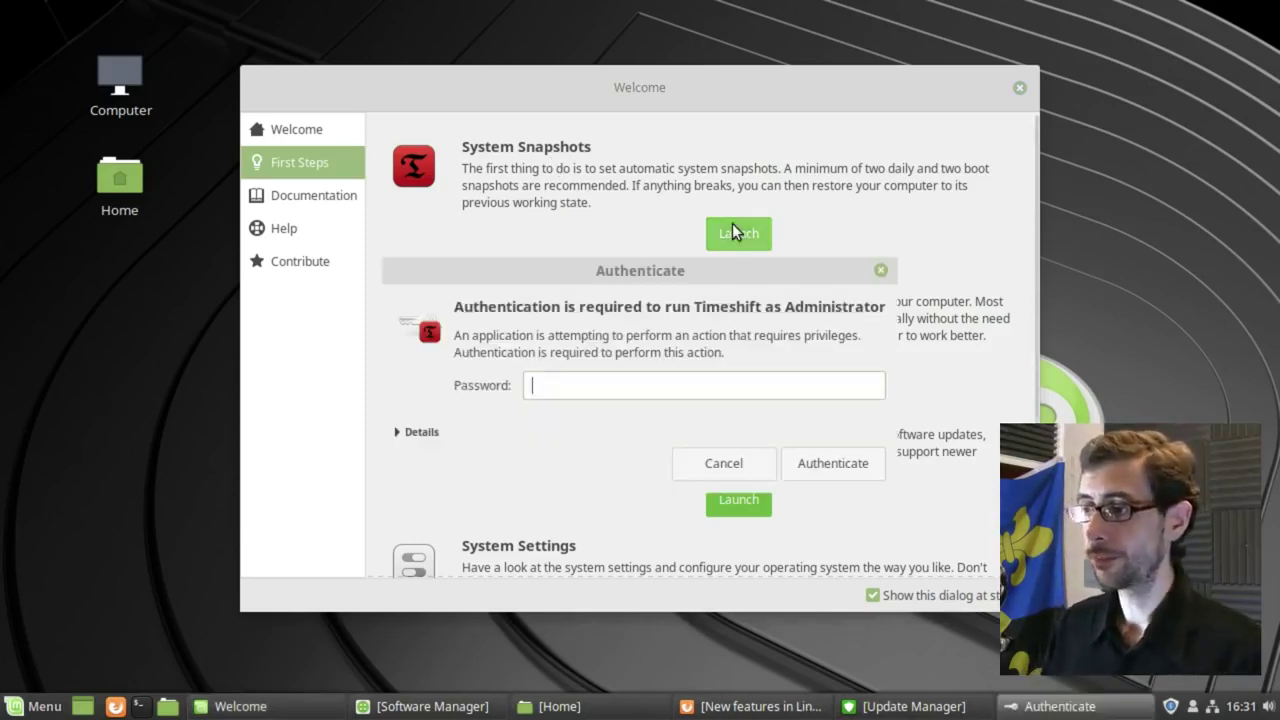
type("••")
key("Return")
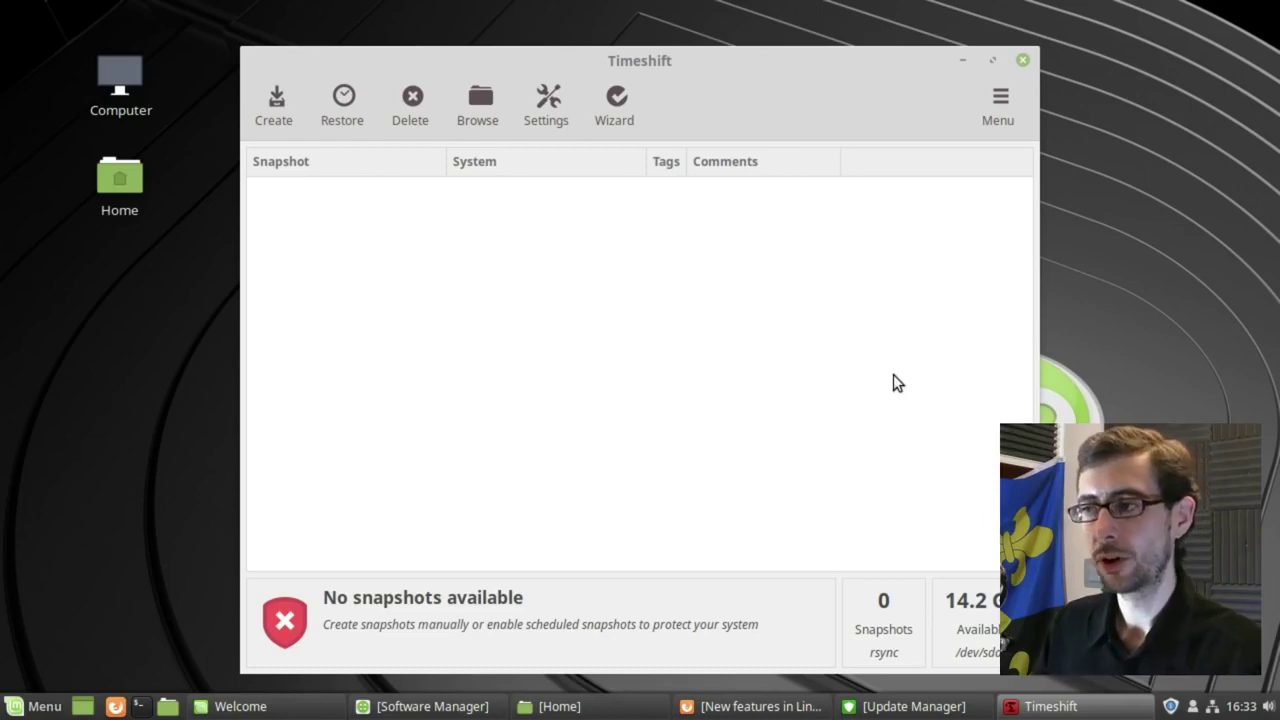
Minimize the Timeshift window.
left_click(961, 60)
Bring the Update Manager window forward from the taskbar.
left_click(903, 705)
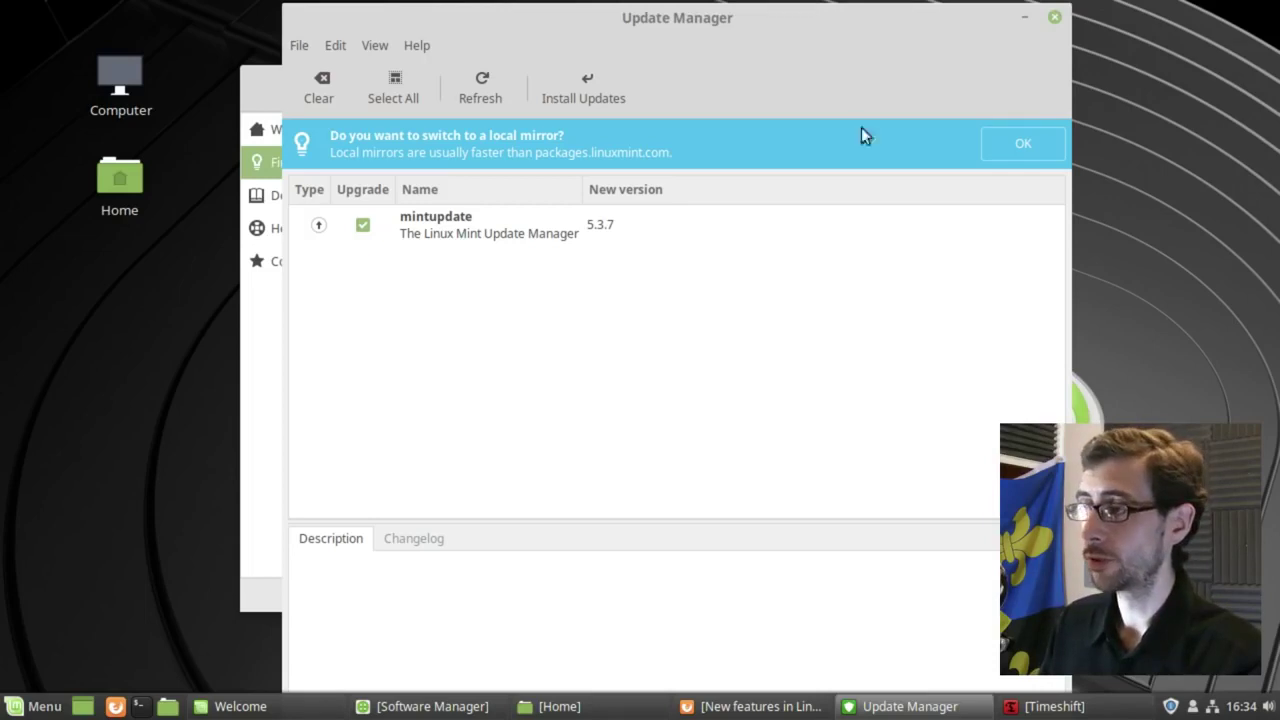
Close Update Manager, the Linux Mint Welcome window and the restored Timeshift window.
left_click(1054, 17)
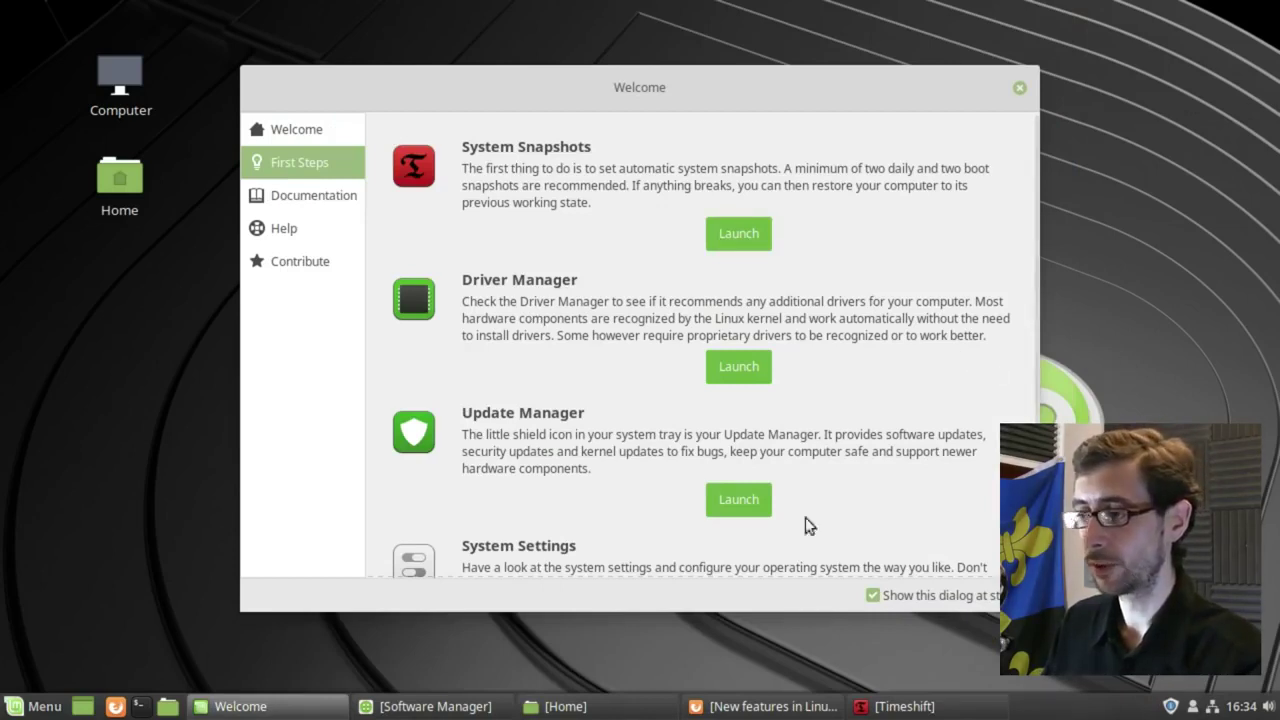
scroll(1032, 297, "down", 3)
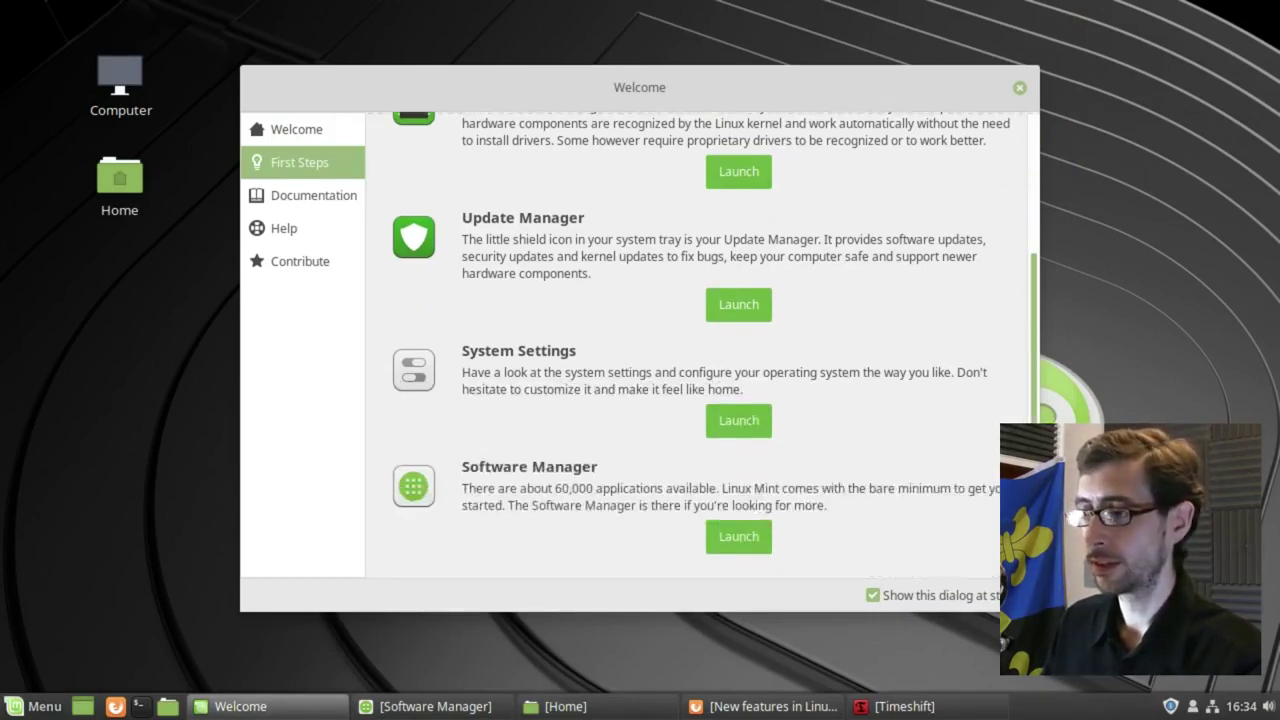
scroll(1032, 297, "up", 1)
scroll(431, 260, "up", 2)
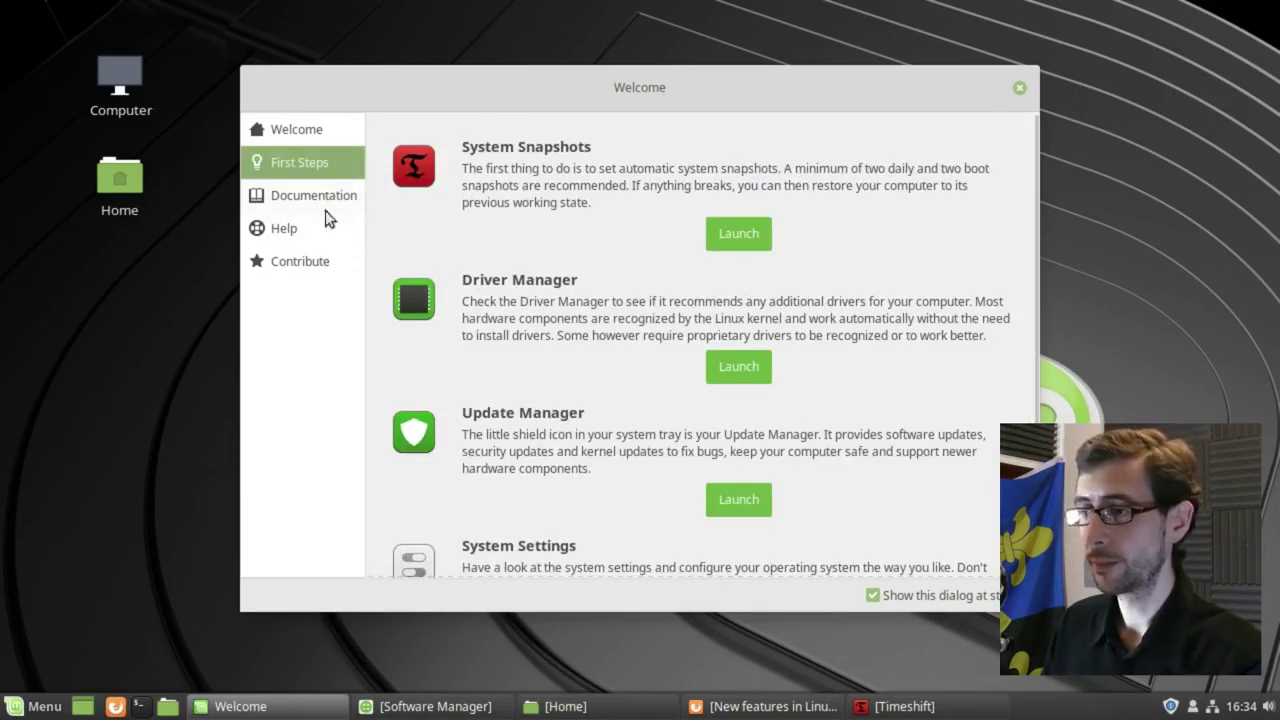
left_click(1019, 87)
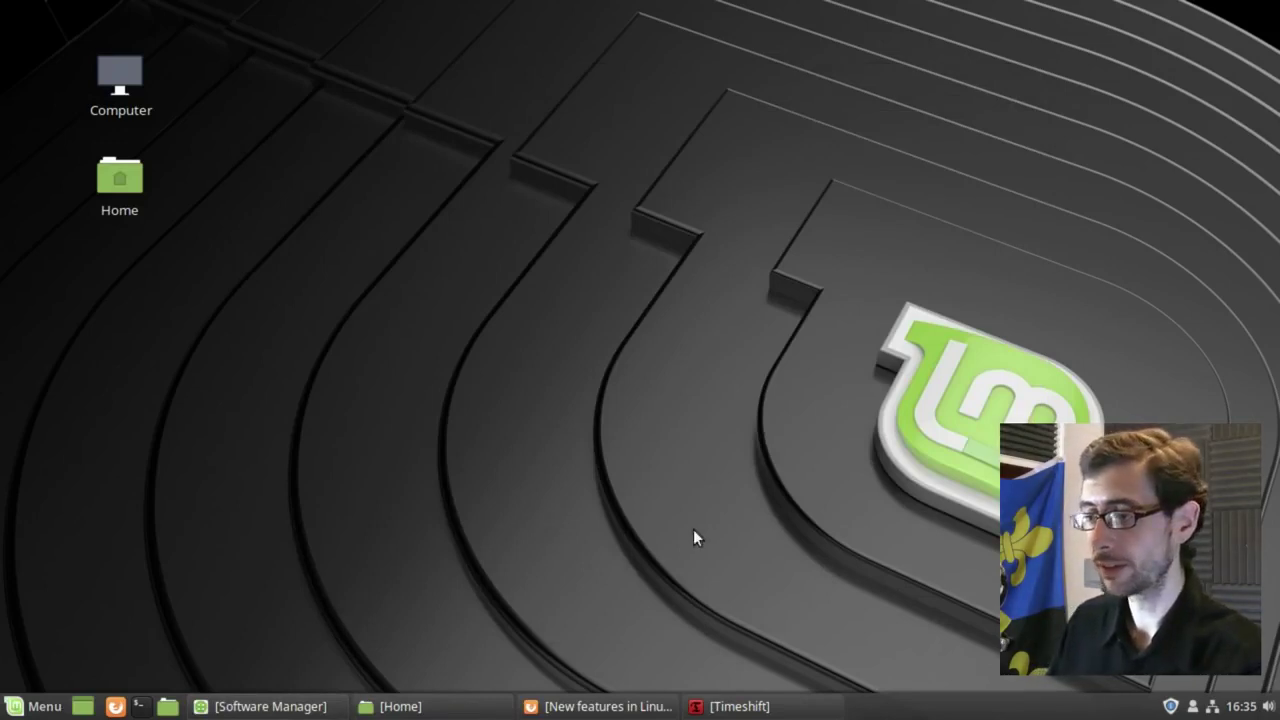
left_click(725, 706)
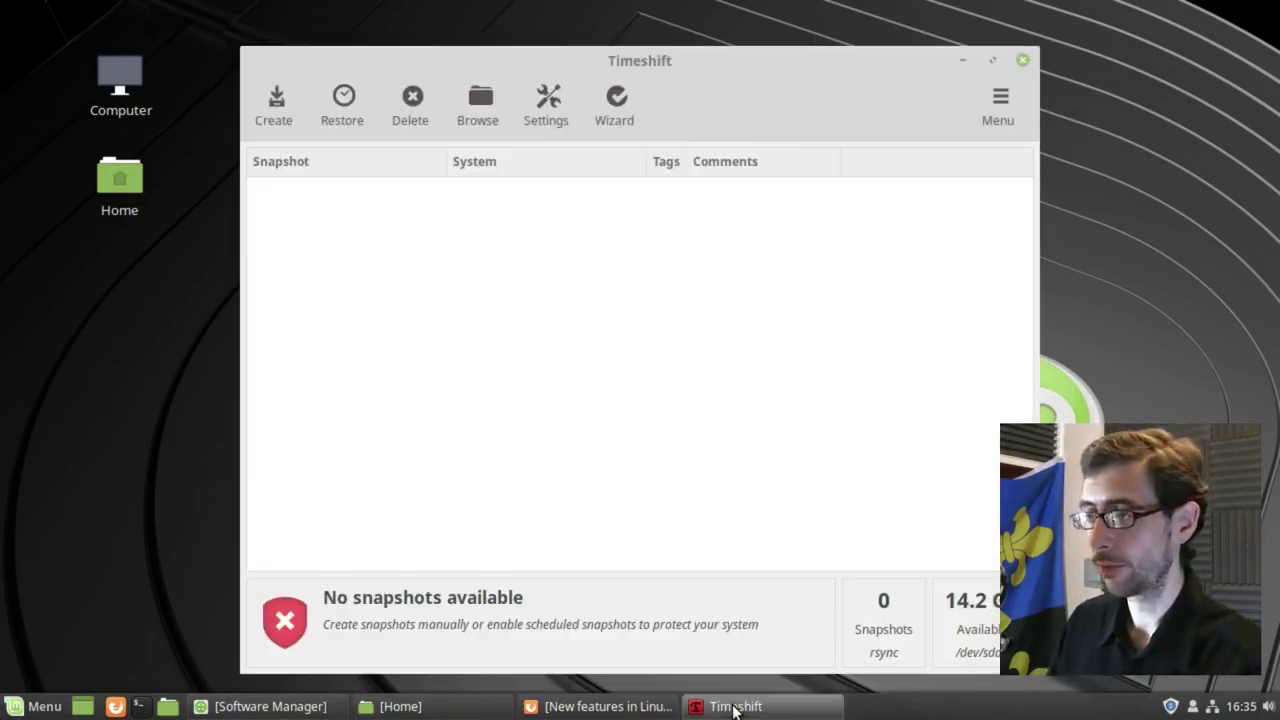
left_click(1021, 62)
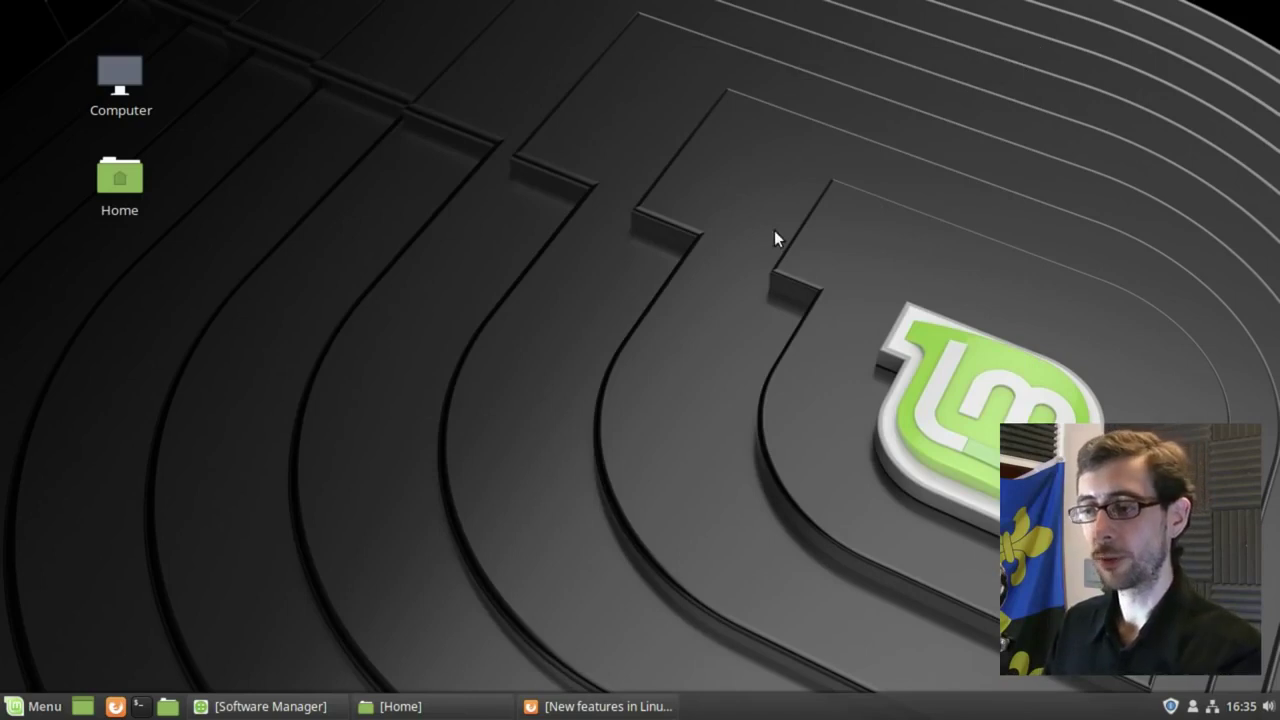
Restore the Home window, open a second one from the desktop, spread them apart, then close both.
left_click(425, 706)
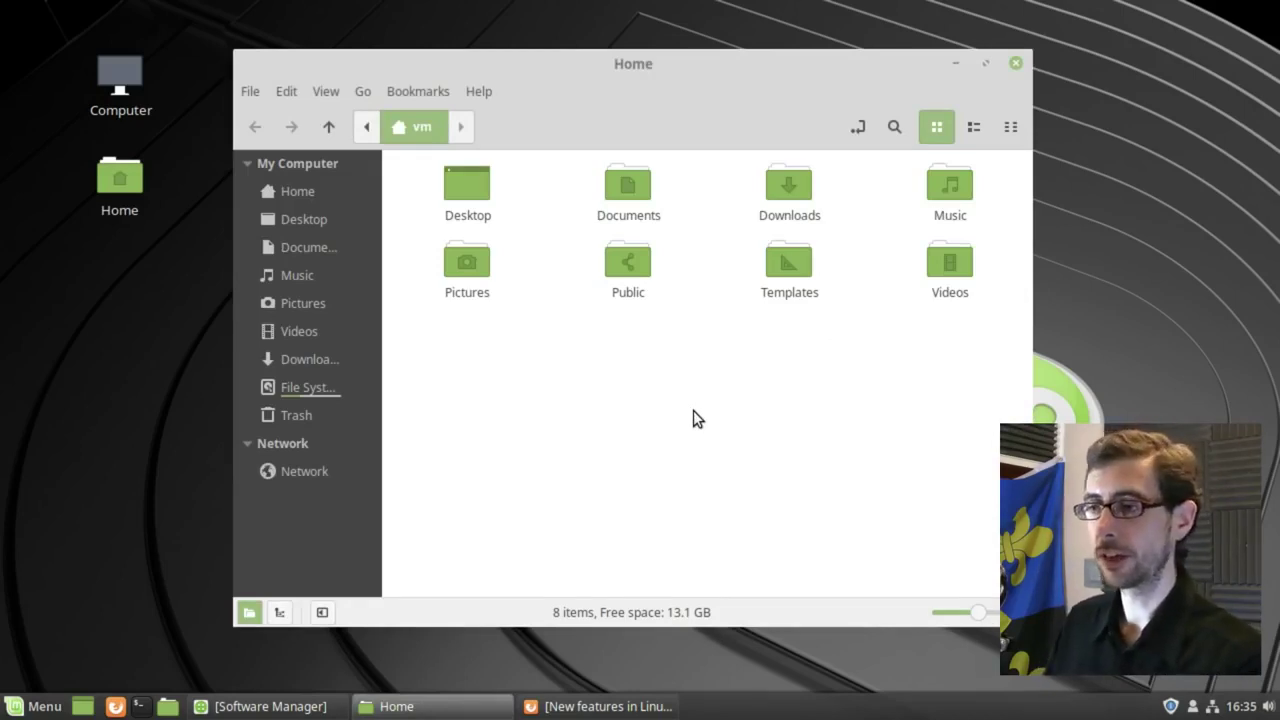
double_click(120, 180)
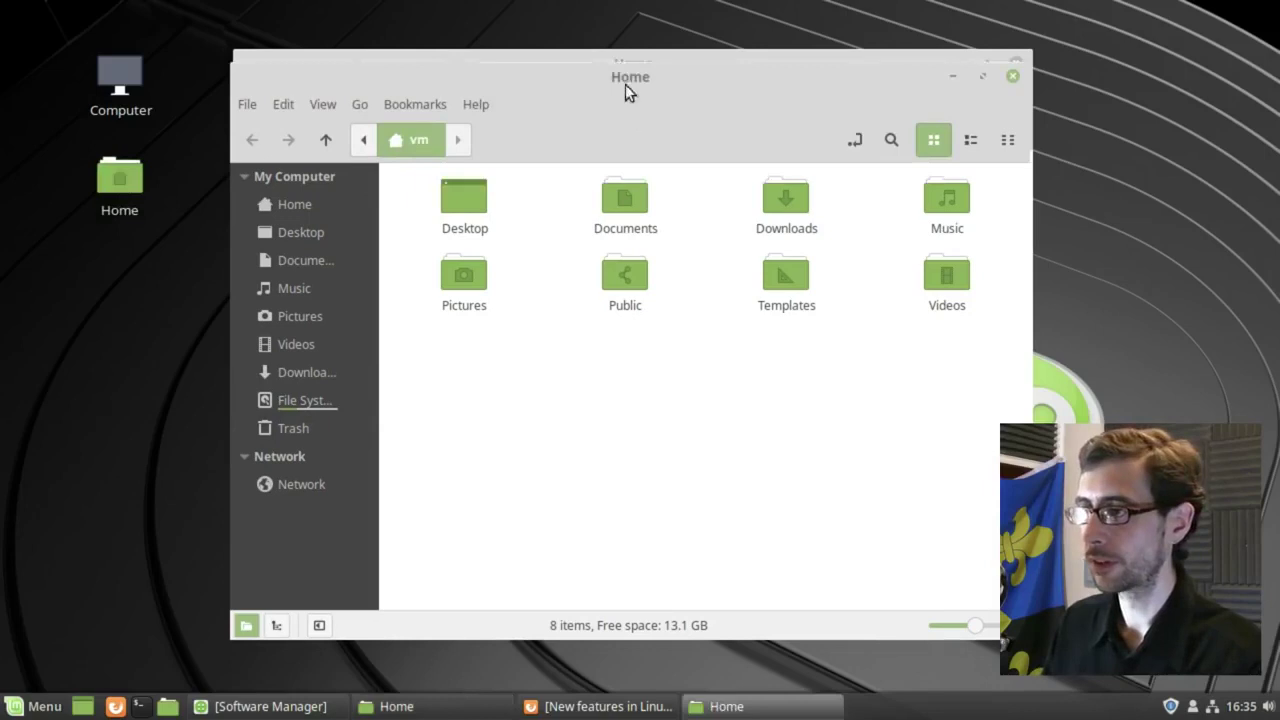
left_click_drag(597, 82, 807, 31)
left_click_drag(293, 64, 250, 73)
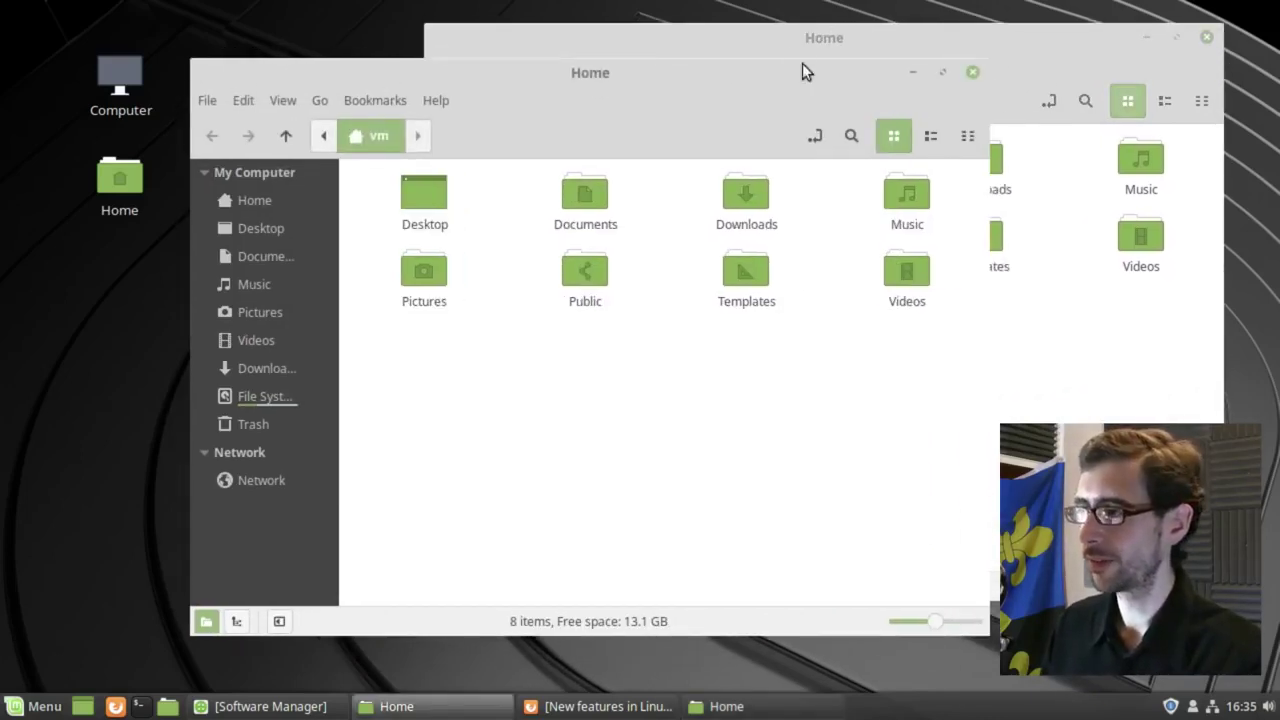
left_click(790, 41)
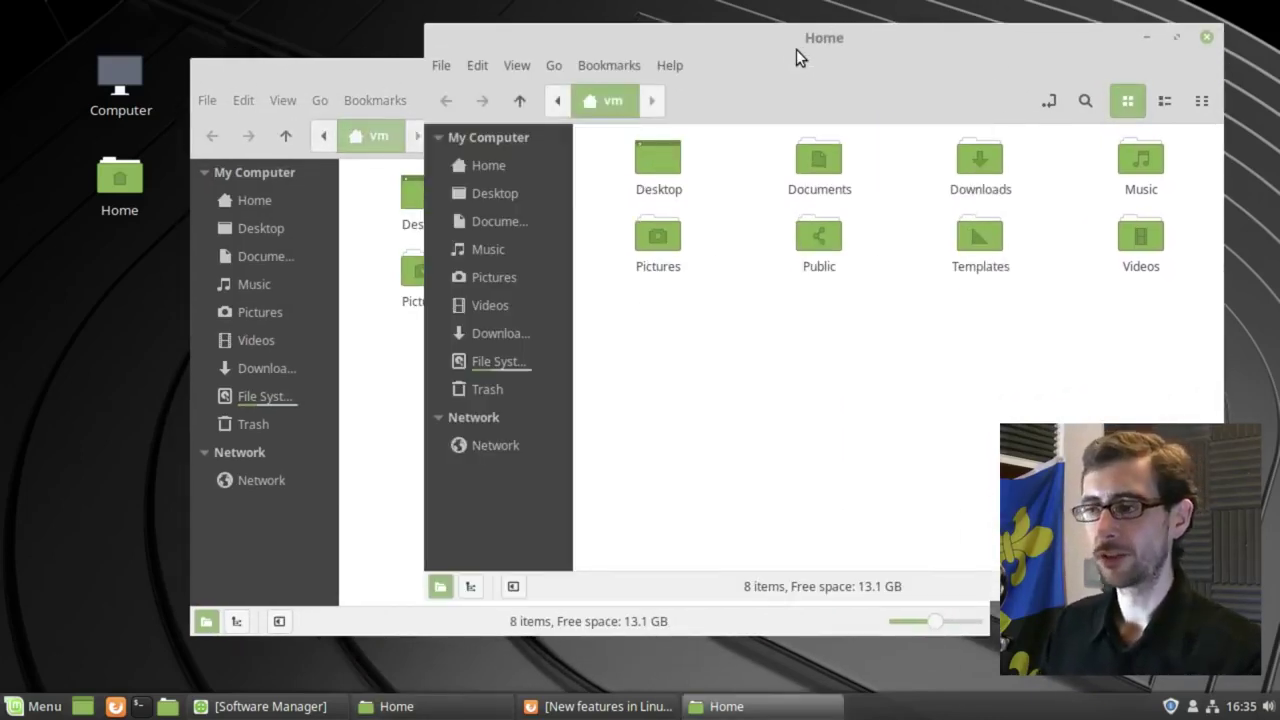
left_click(1207, 37)
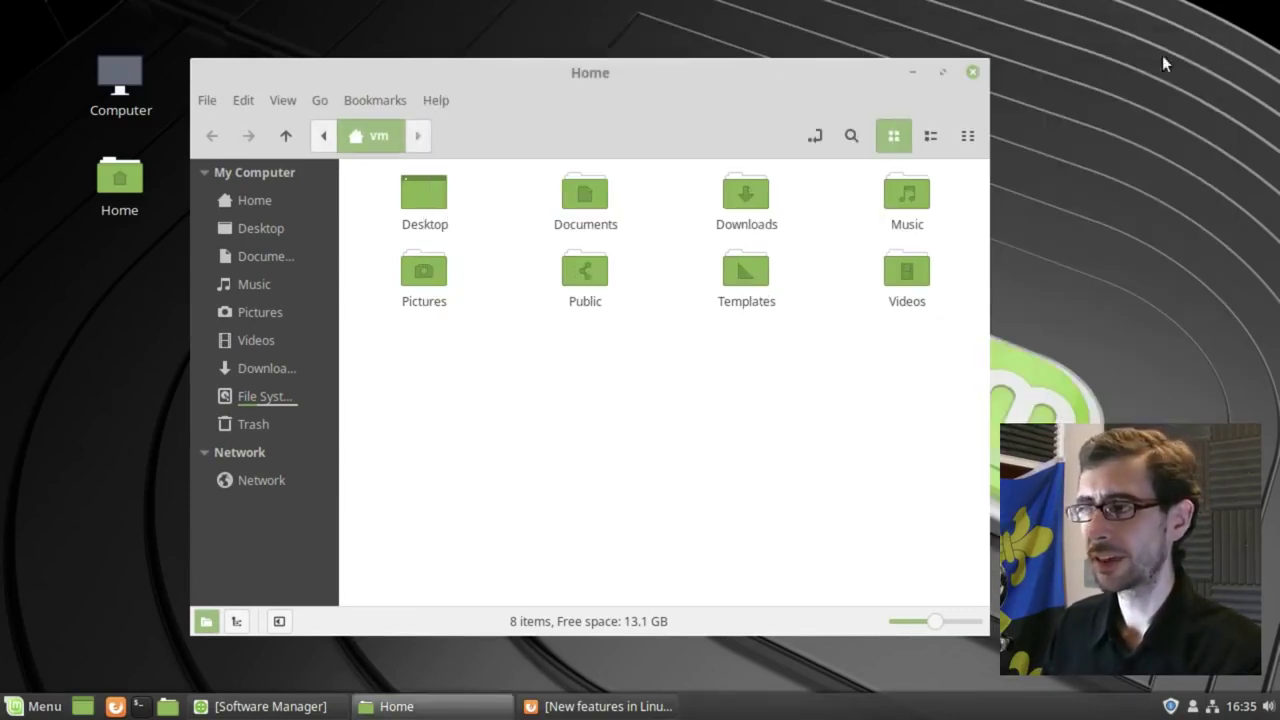
left_click(973, 73)
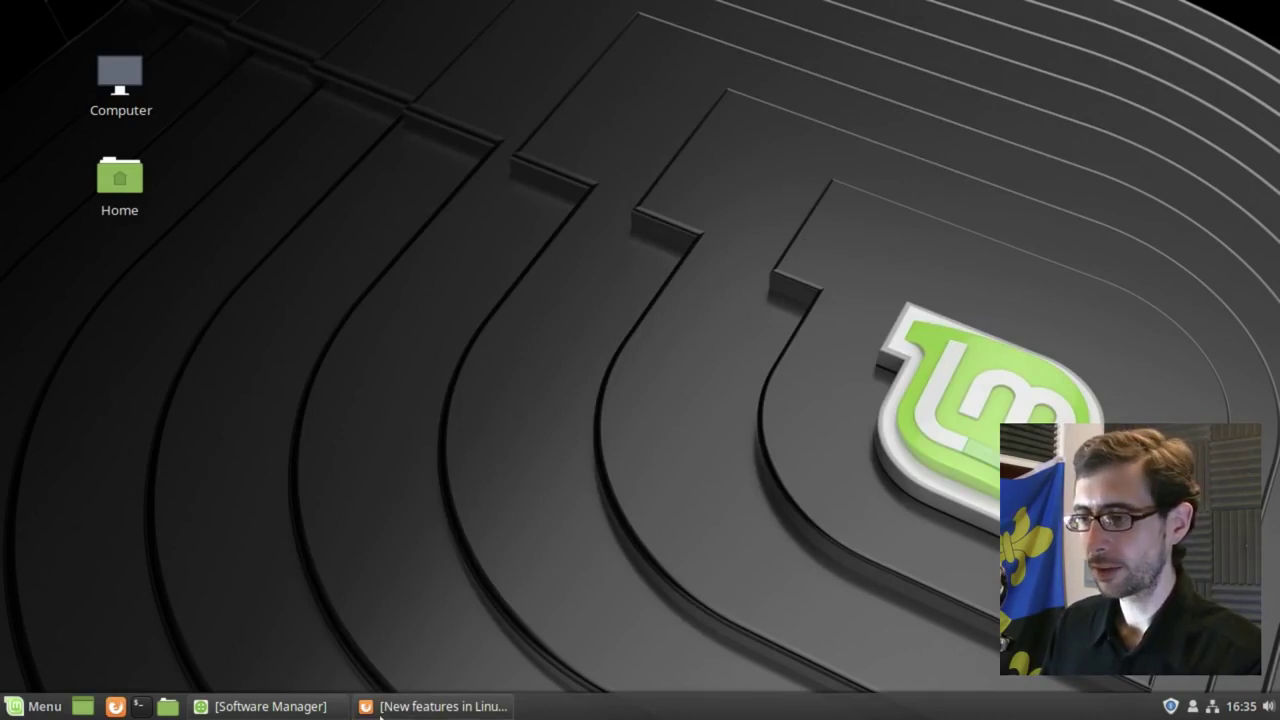
Restore Software Manager and view, then dismiss, its About information.
left_click(275, 706)
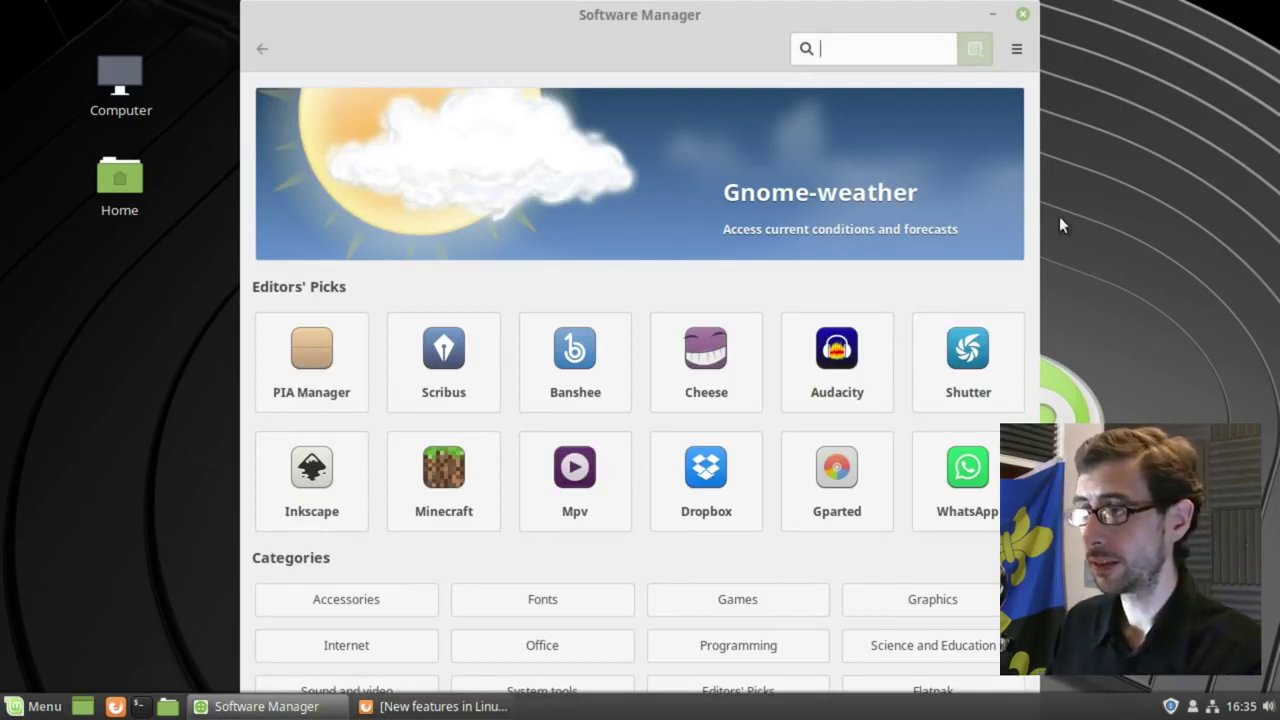
left_click(1017, 49)
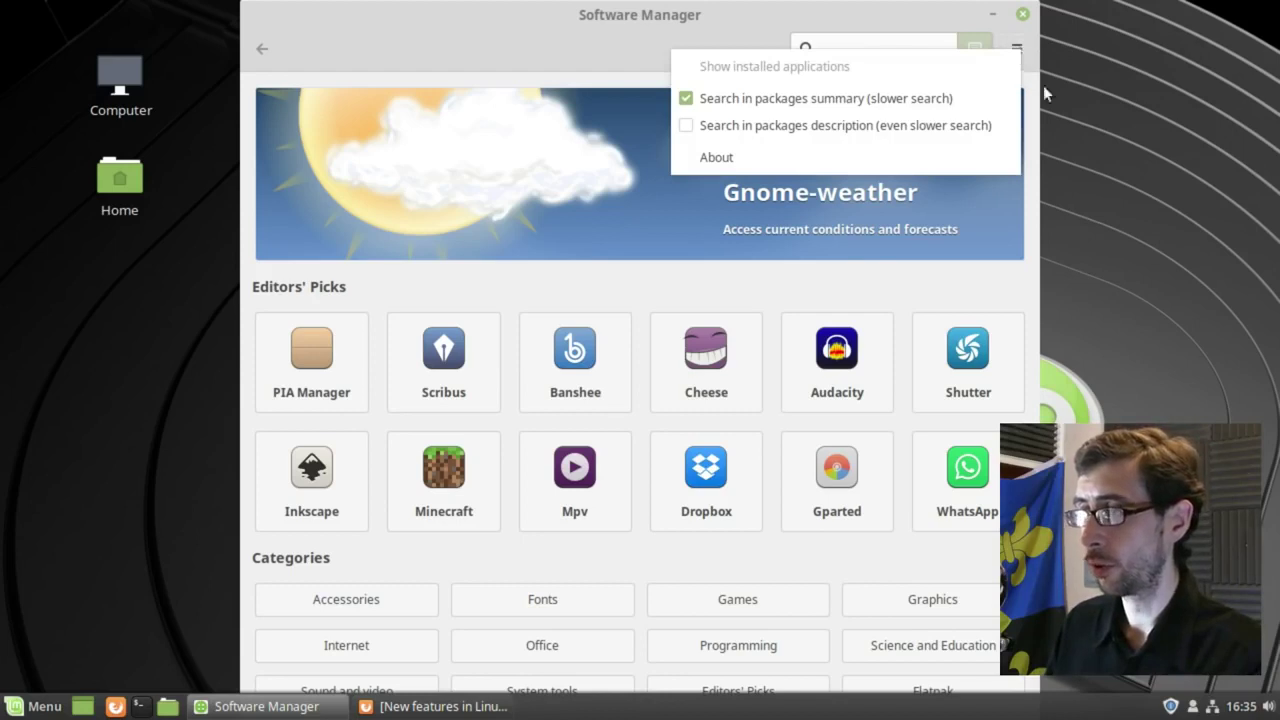
left_click(904, 153)
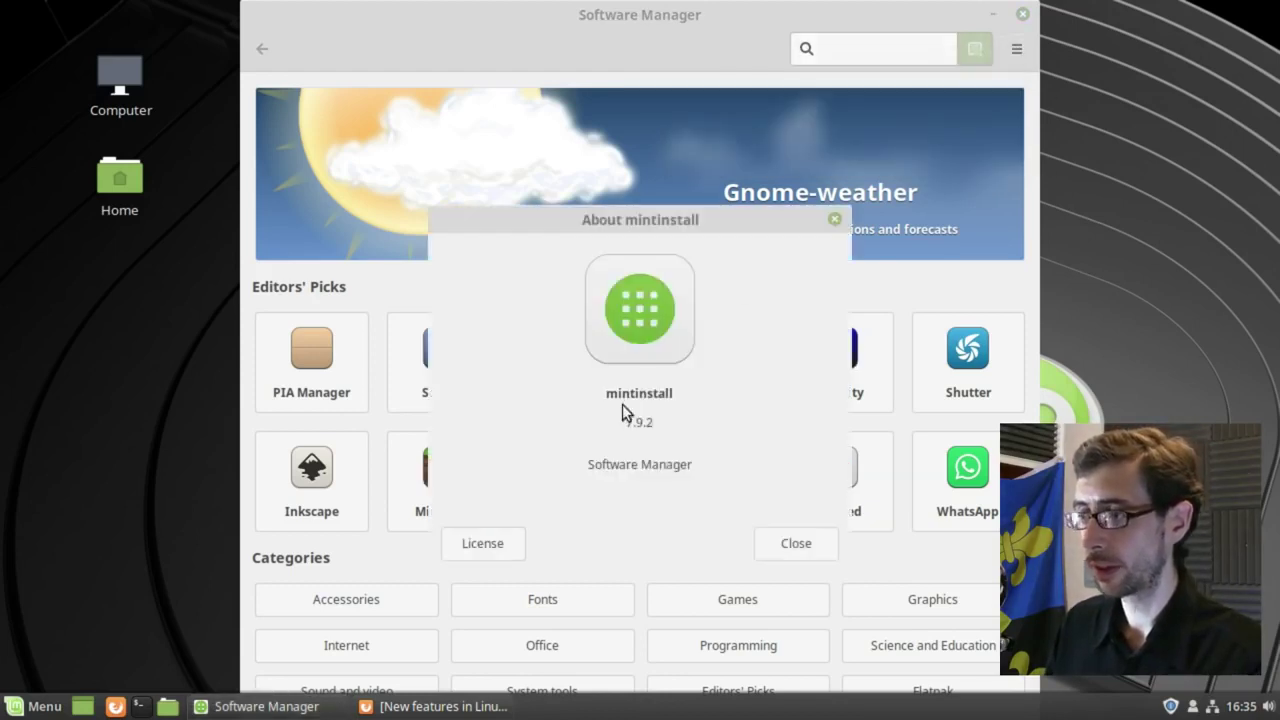
left_click(788, 545)
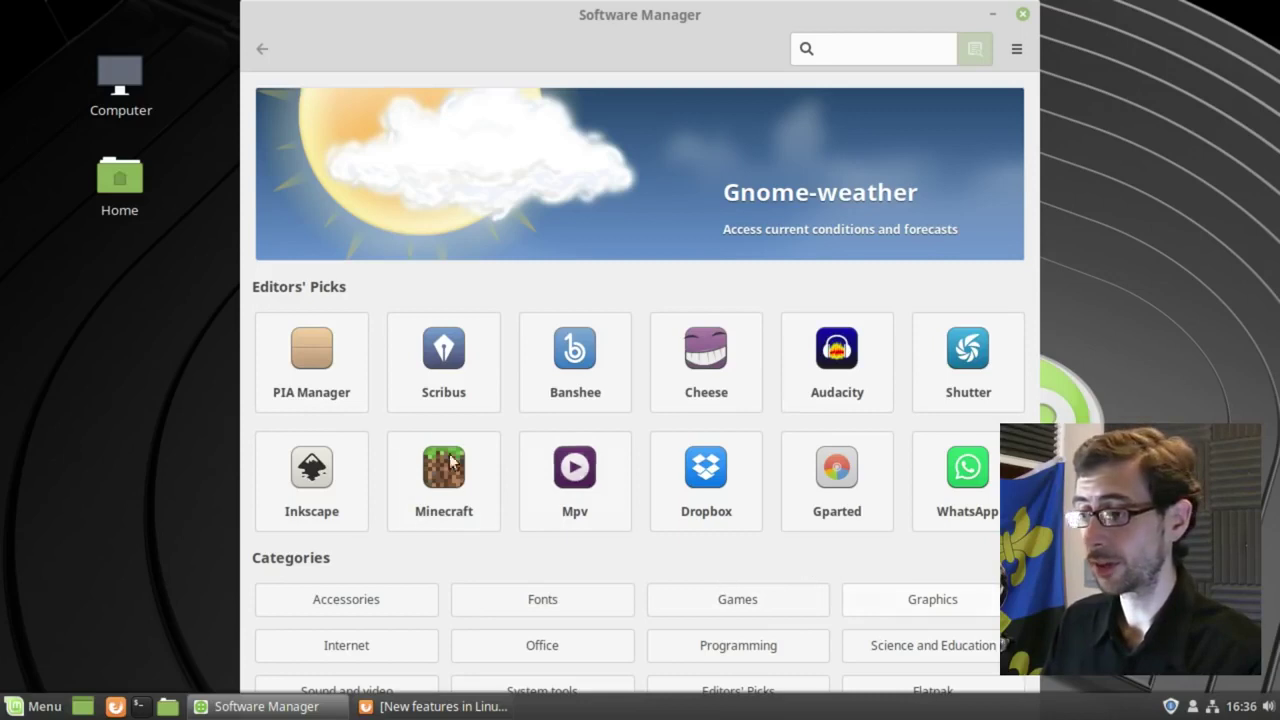
Browse the Flatpak application category, then return to the Software Manager home page.
left_click(950, 688)
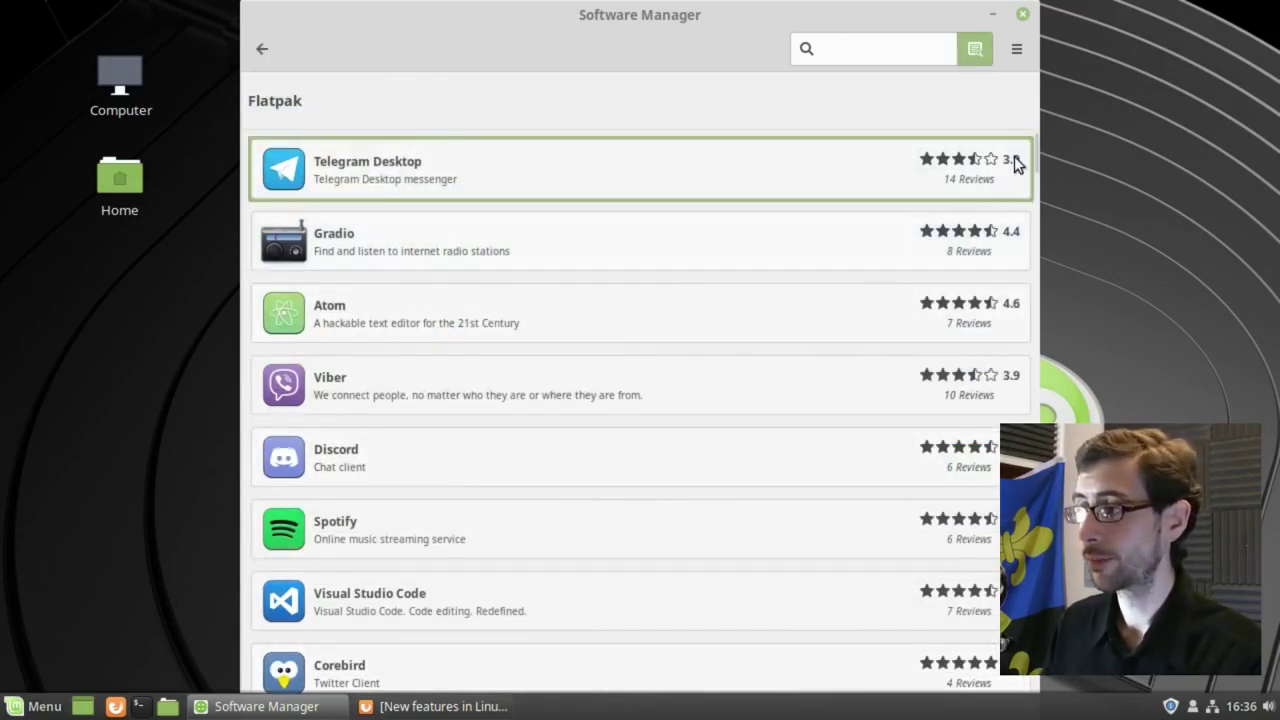
scroll(1037, 152, "down", 5)
scroll(1041, 153, "up", 5)
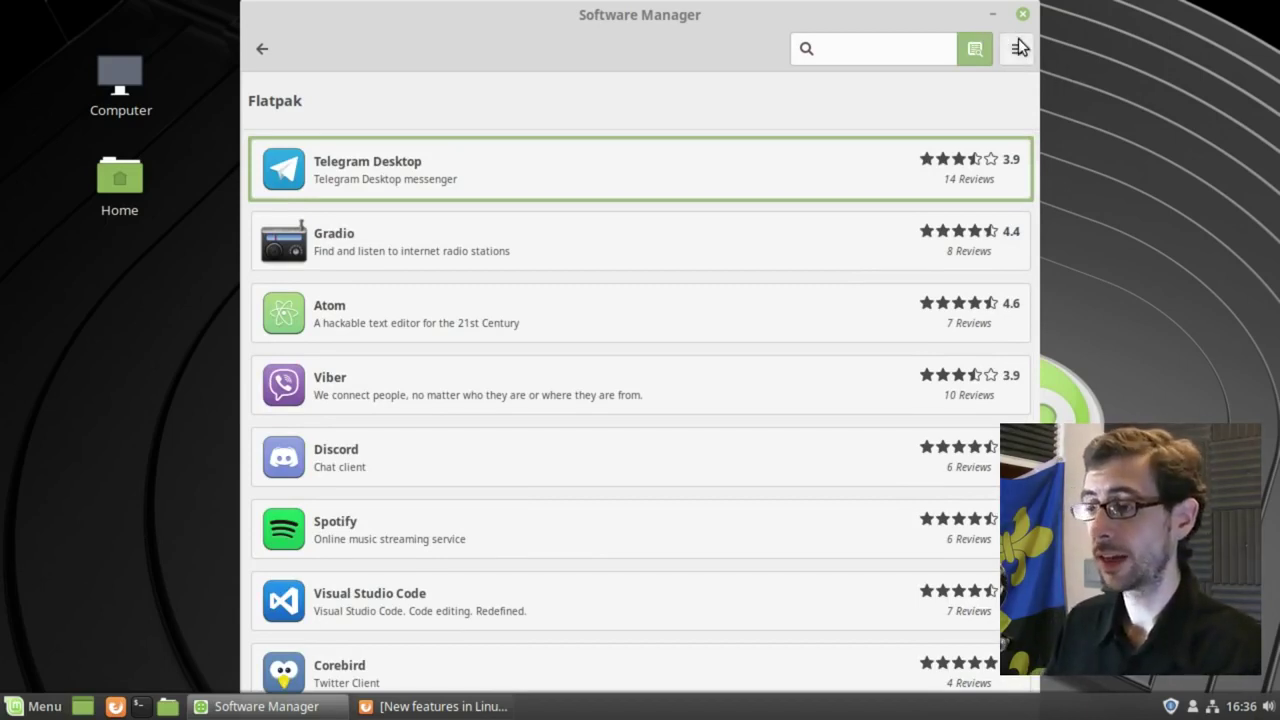
left_click(264, 52)
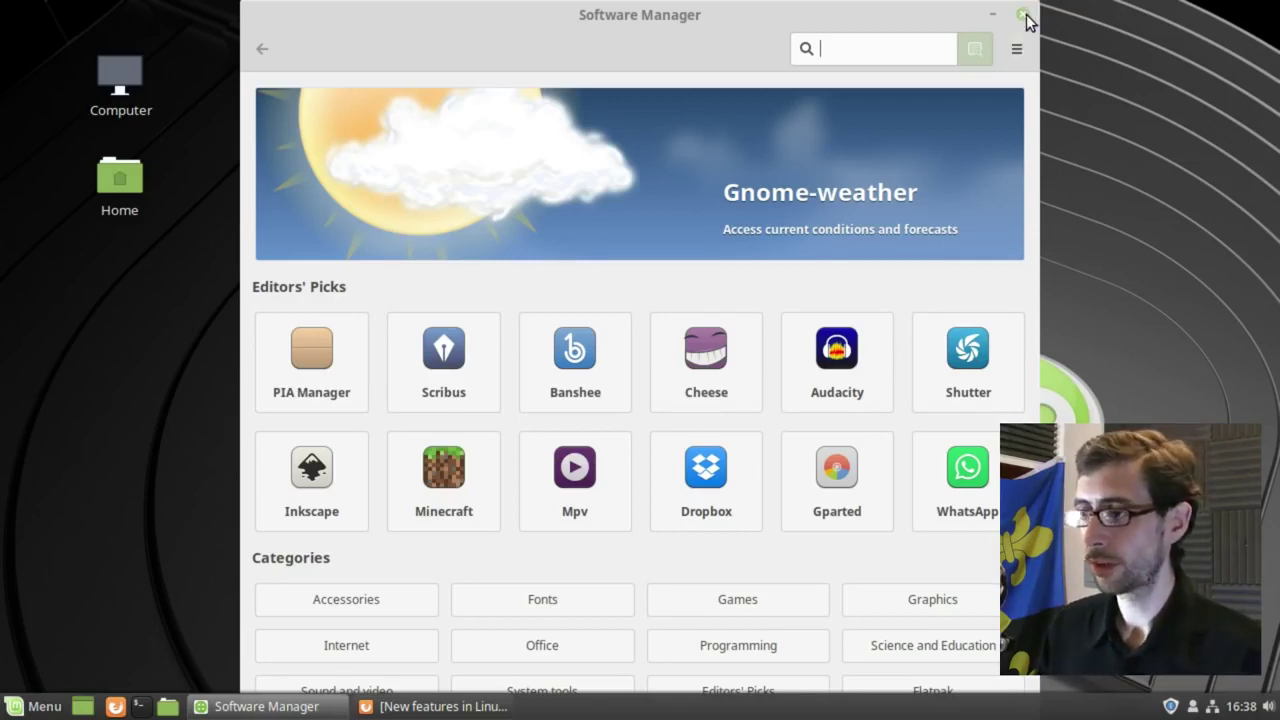
Close Software Manager, then set Machu Picchu as the desktop wallpaper from Change Desktop Background and preview it.
left_click(1022, 15)
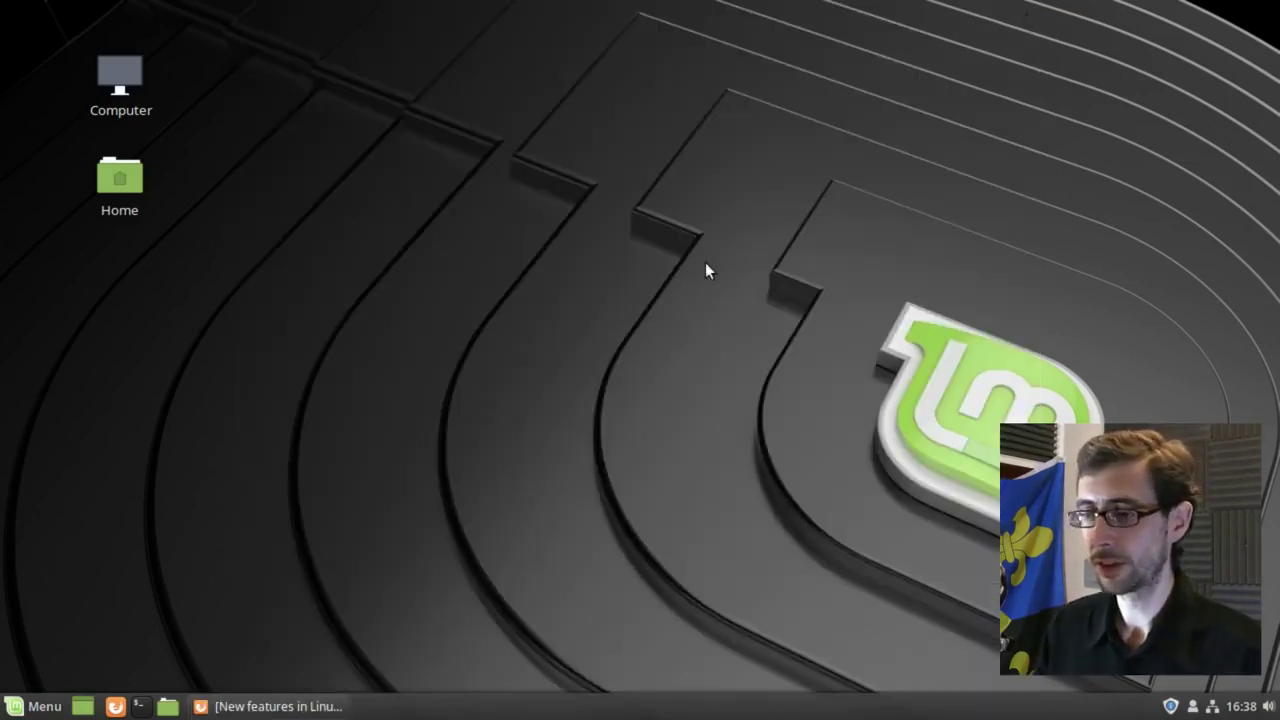
right_click(602, 215)
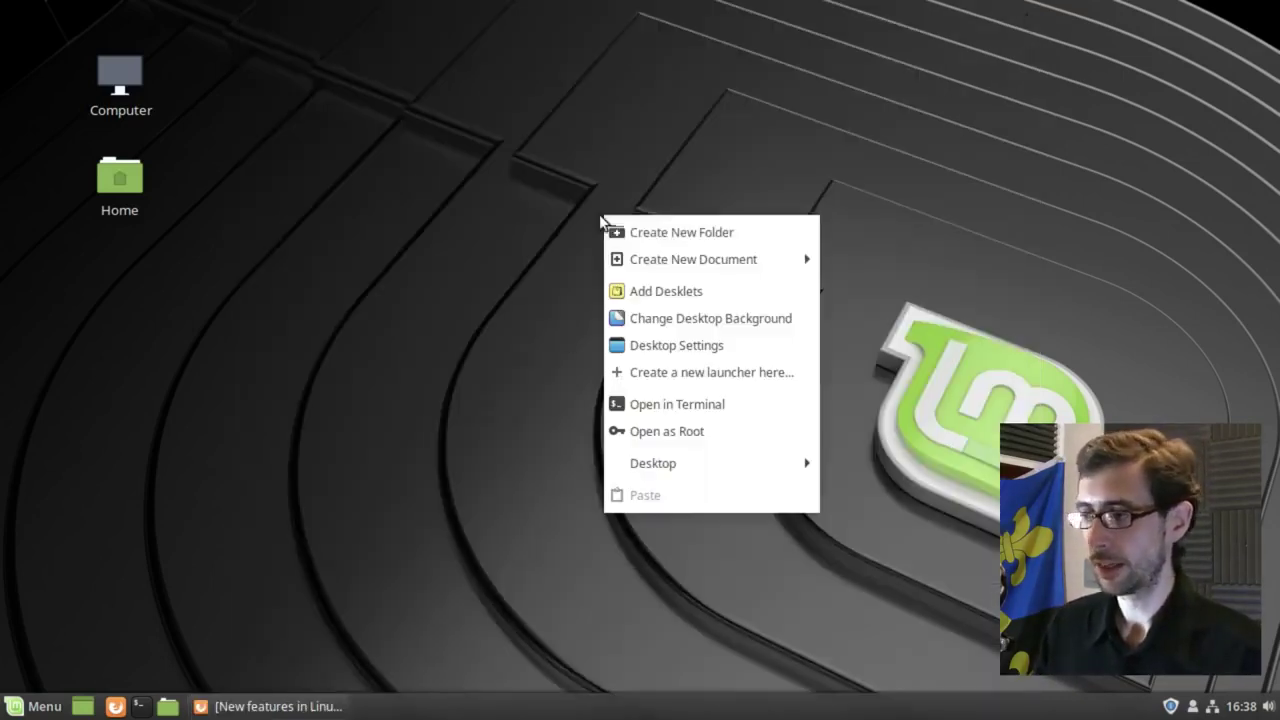
left_click(735, 320)
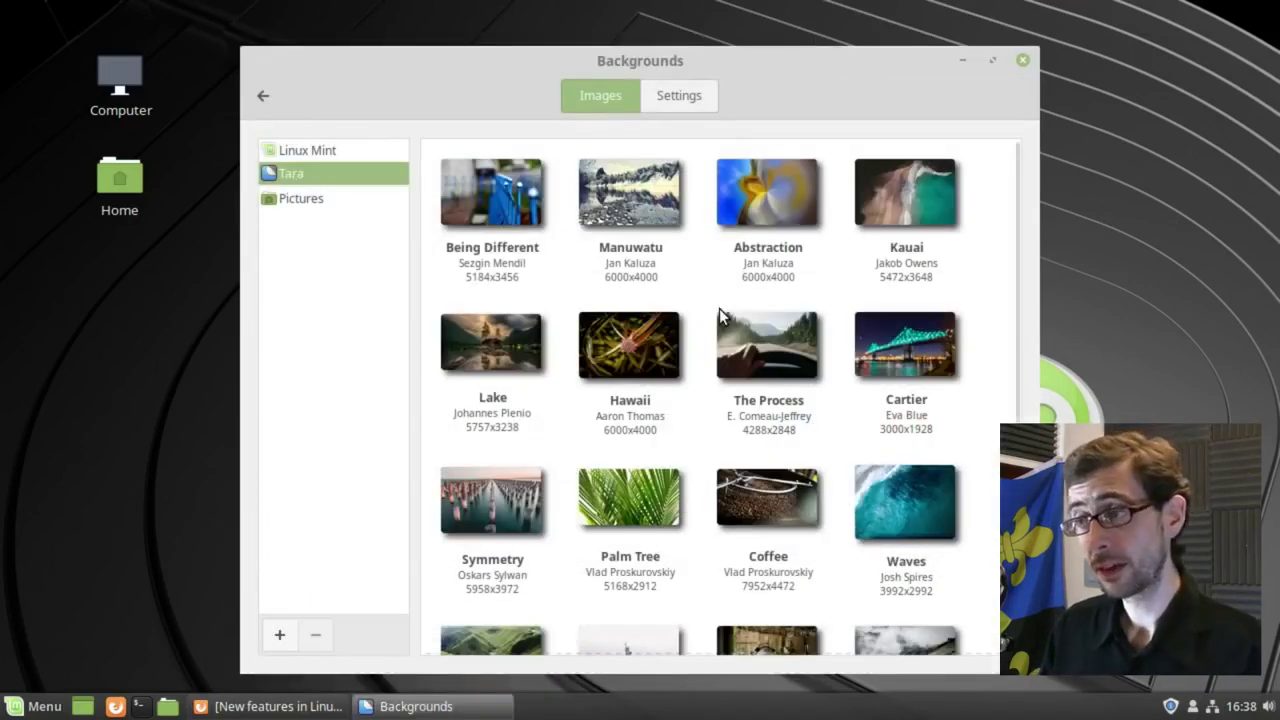
scroll(1015, 245, "down", 1)
scroll(1018, 255, "down", 5)
left_click(911, 255)
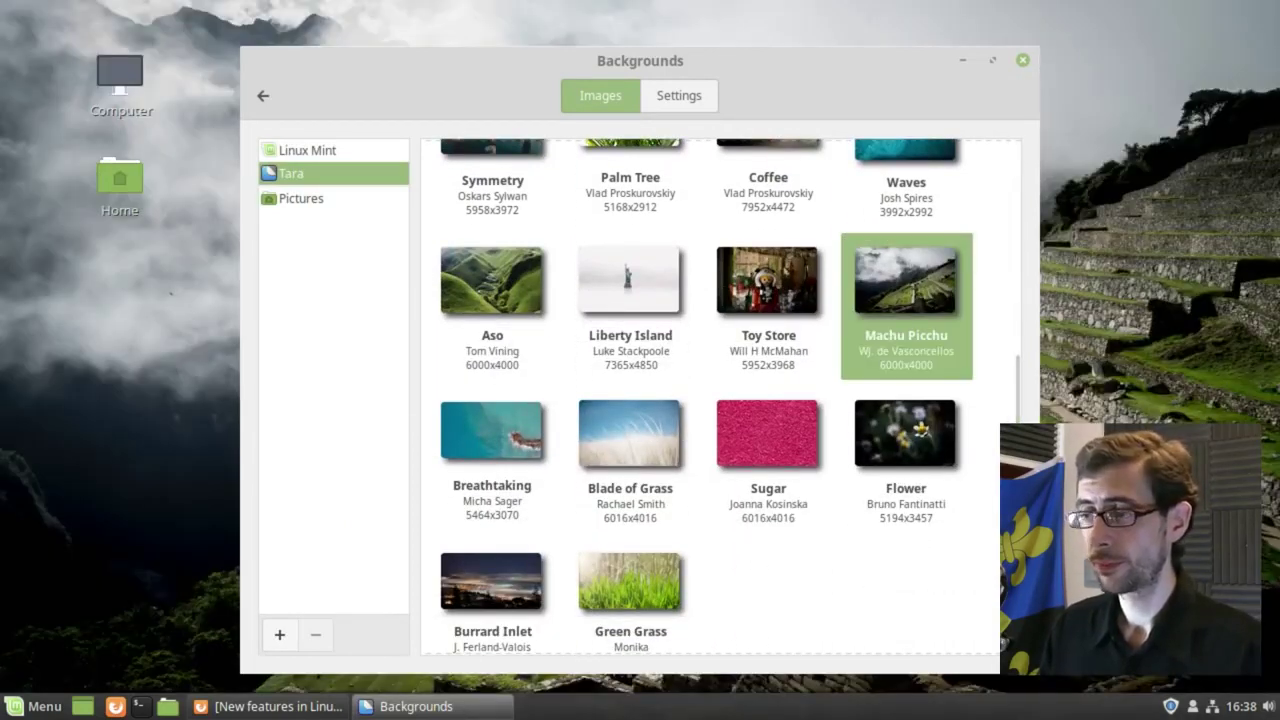
left_click(452, 708)
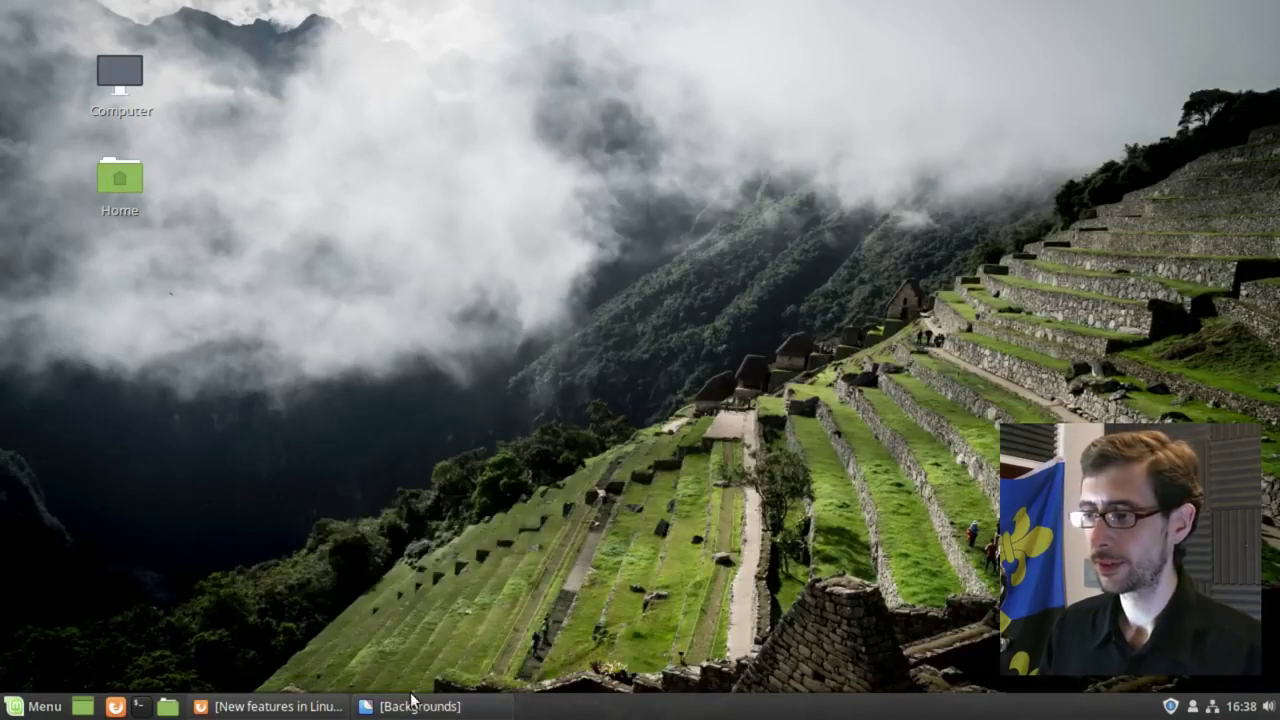
Switch the wallpaper to Aso from the Tara collection, preview it, and nudge the Backgrounds window.
left_click(414, 706)
left_click(506, 282)
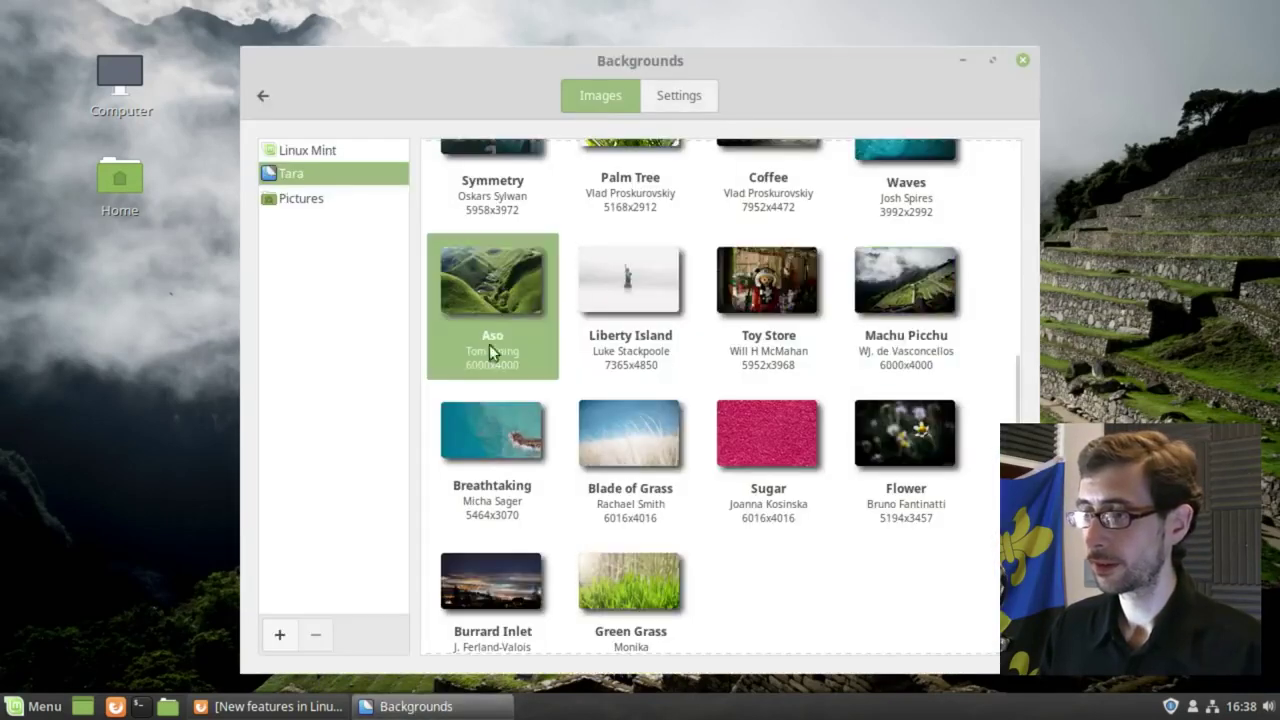
left_click(461, 708)
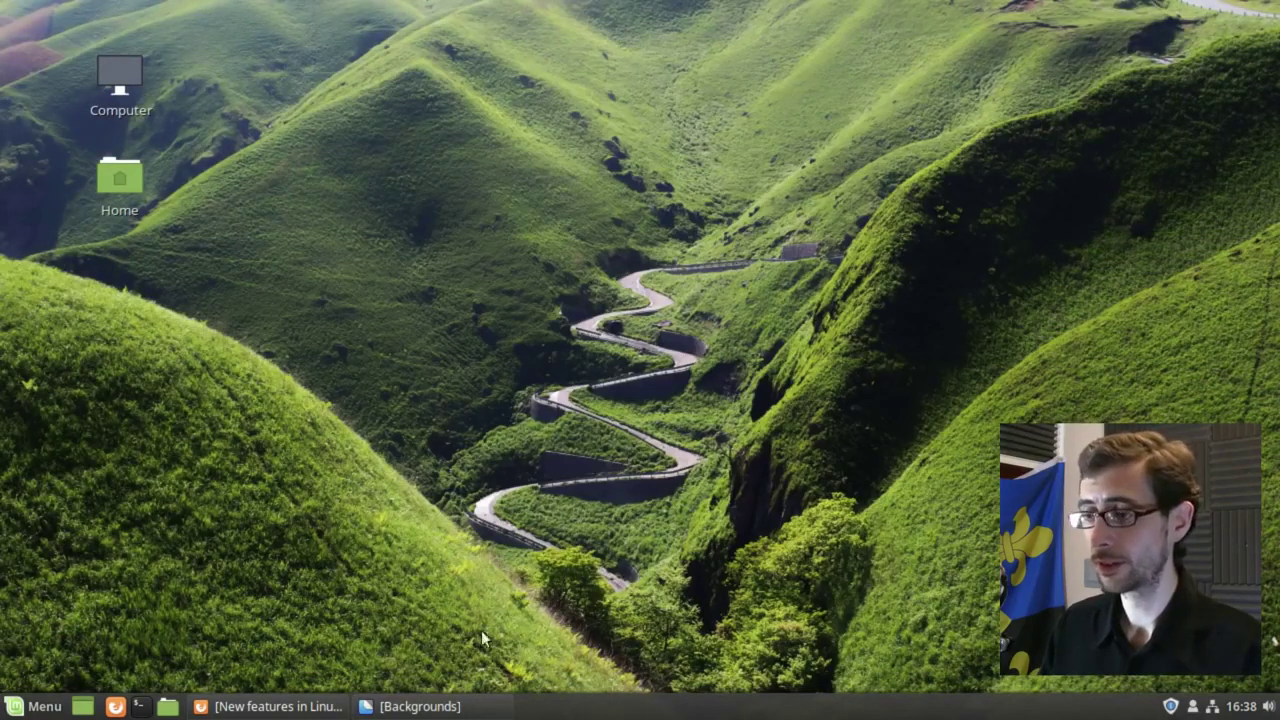
left_click(418, 706)
mouse_move(890, 56)
left_mouse_down()
mouse_move(917, 62)
mouse_move(886, 60)
left_mouse_up()
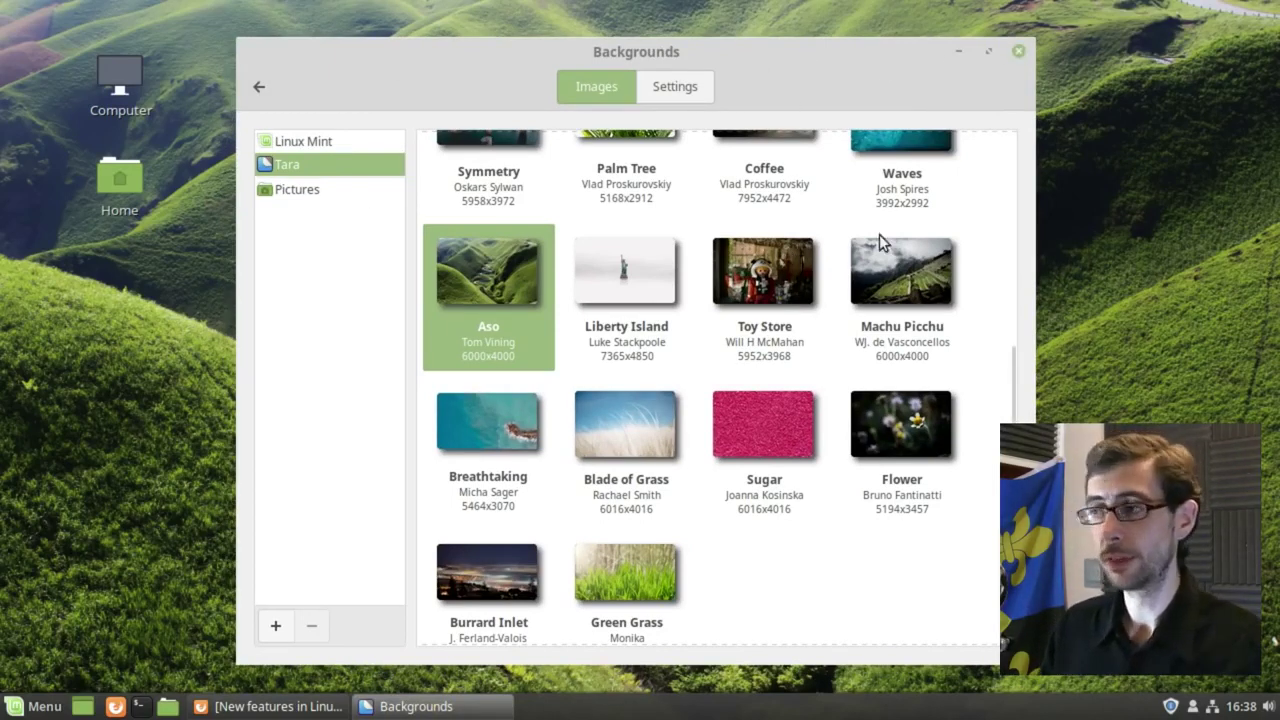
Close Backgrounds, open the Home folder from the desktop icon in Nemo, then close it.
left_click(1018, 51)
double_click(119, 178)
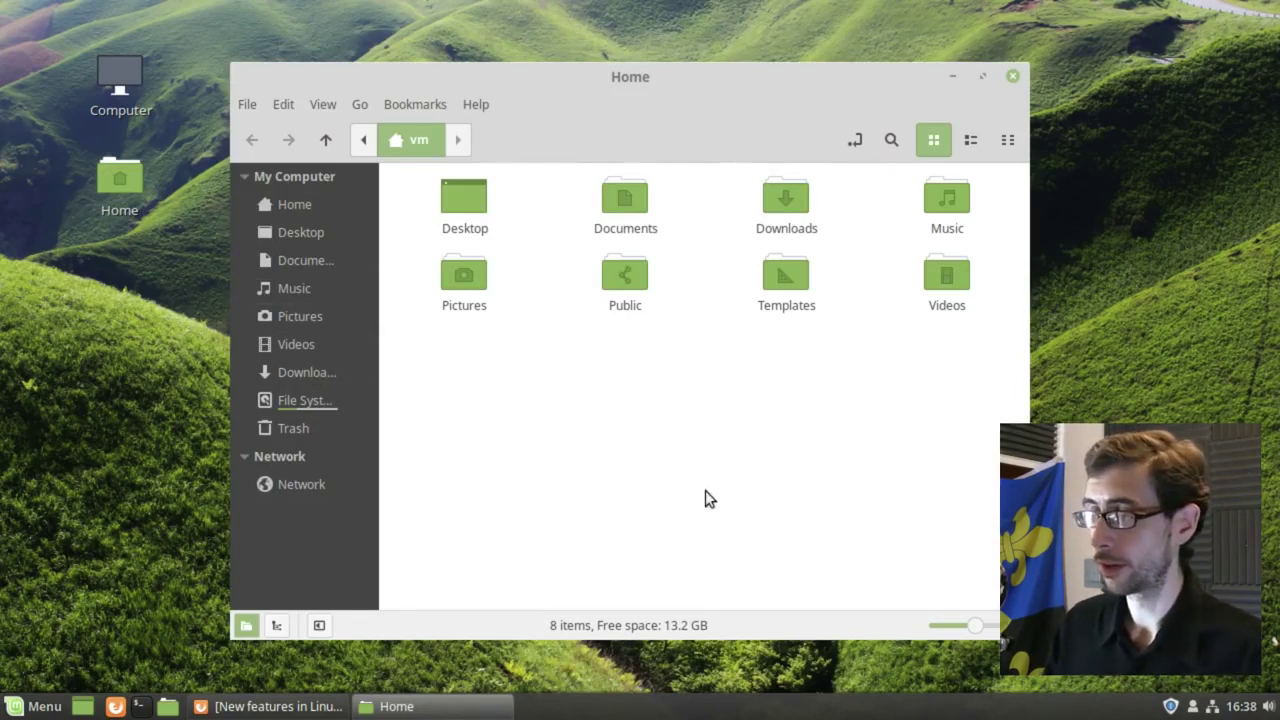
left_click(1013, 78)
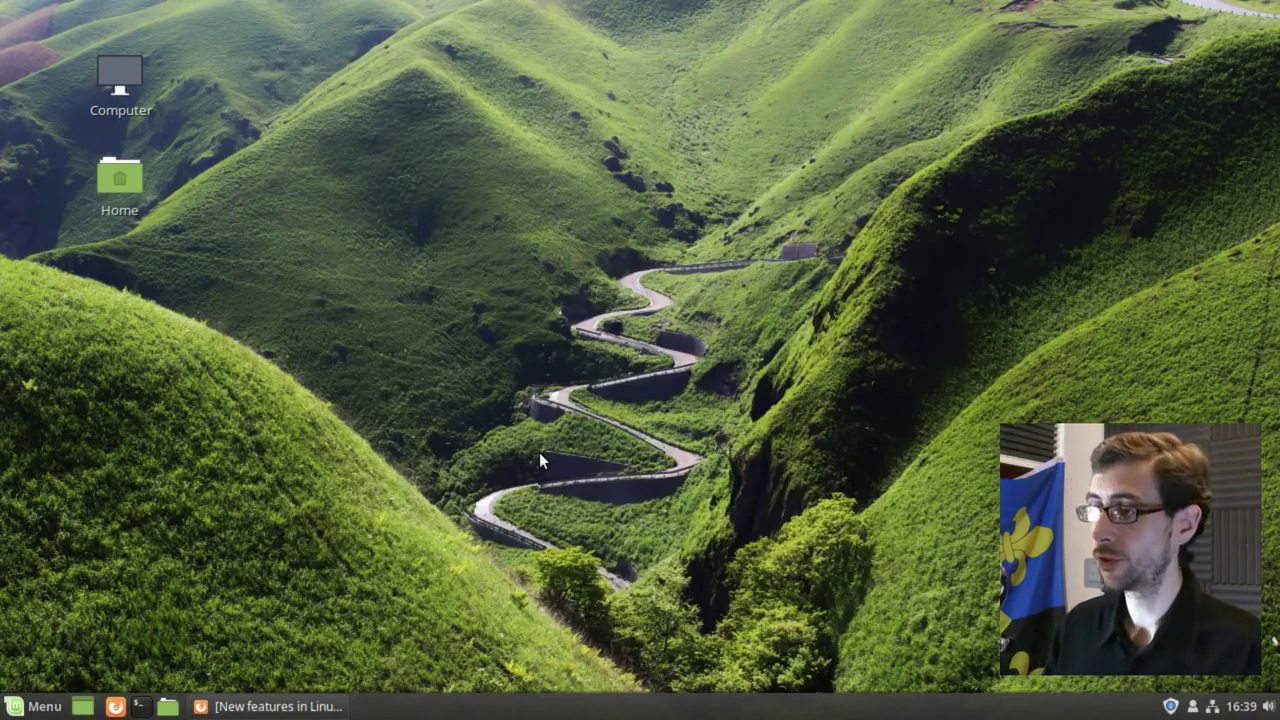
left_click(20, 707)
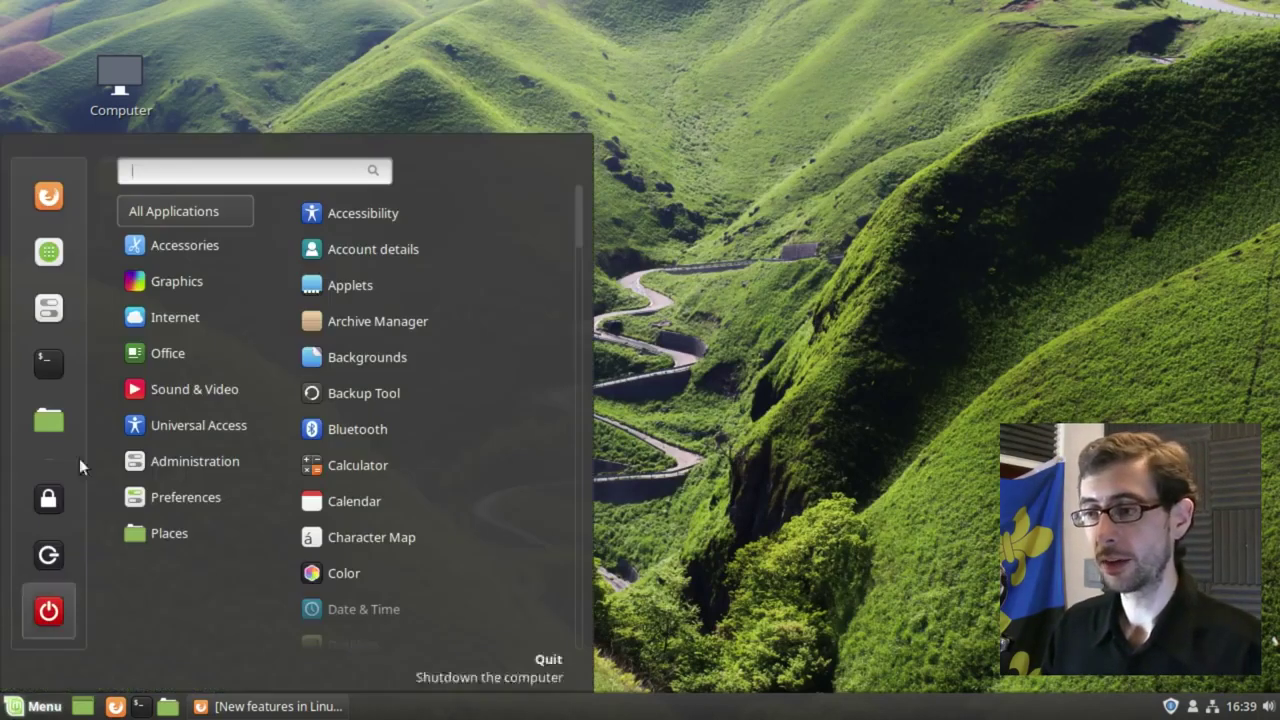
mouse_move(168, 352)
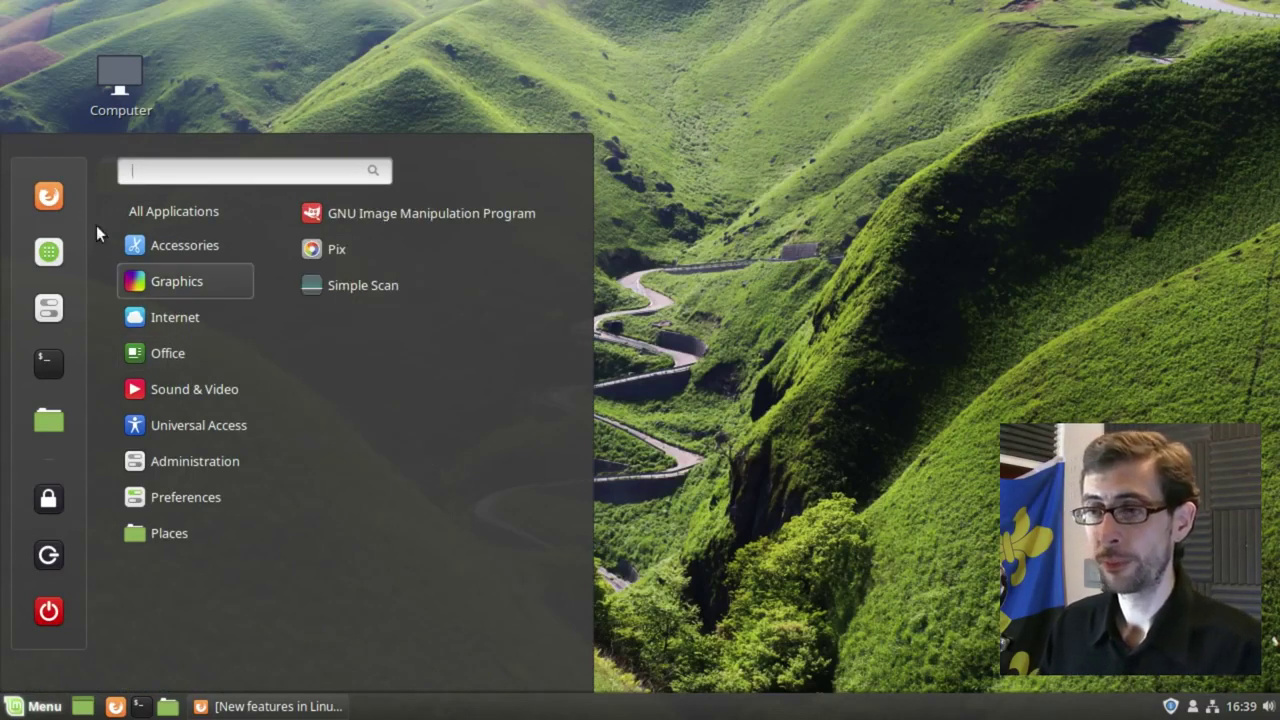
mouse_move(170, 533)
left_click(937, 196)
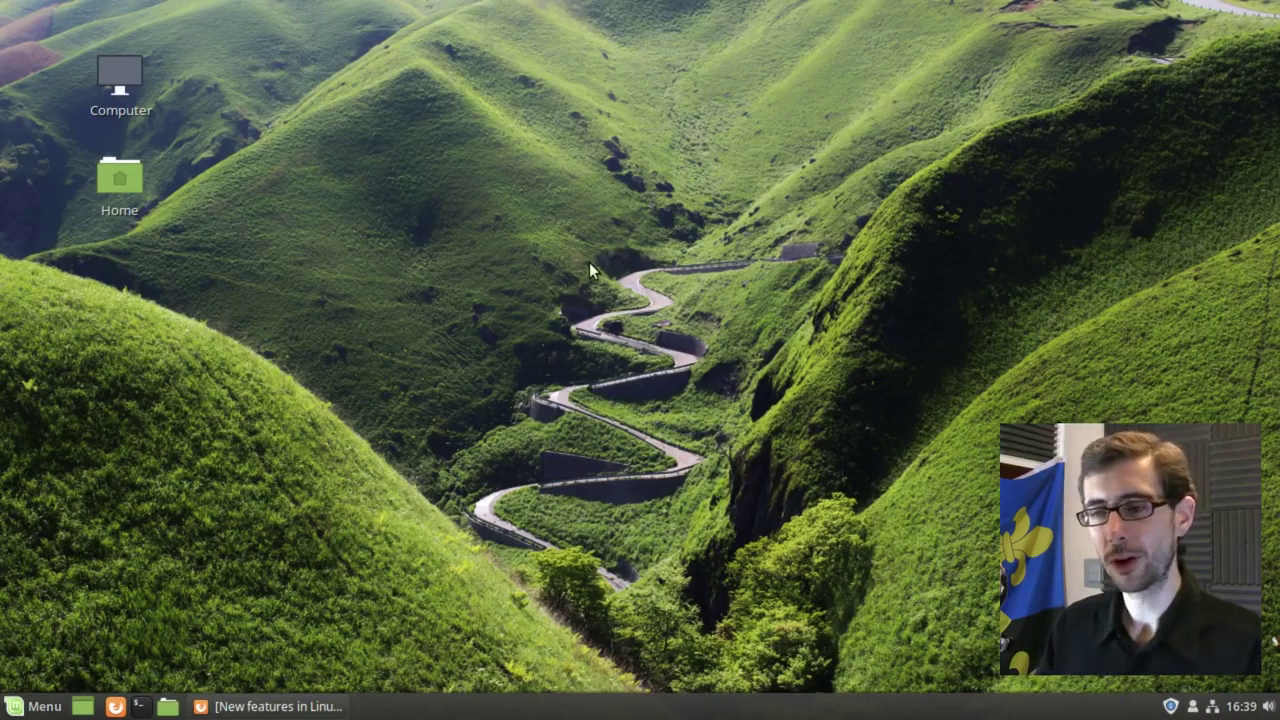
left_click(142, 706)
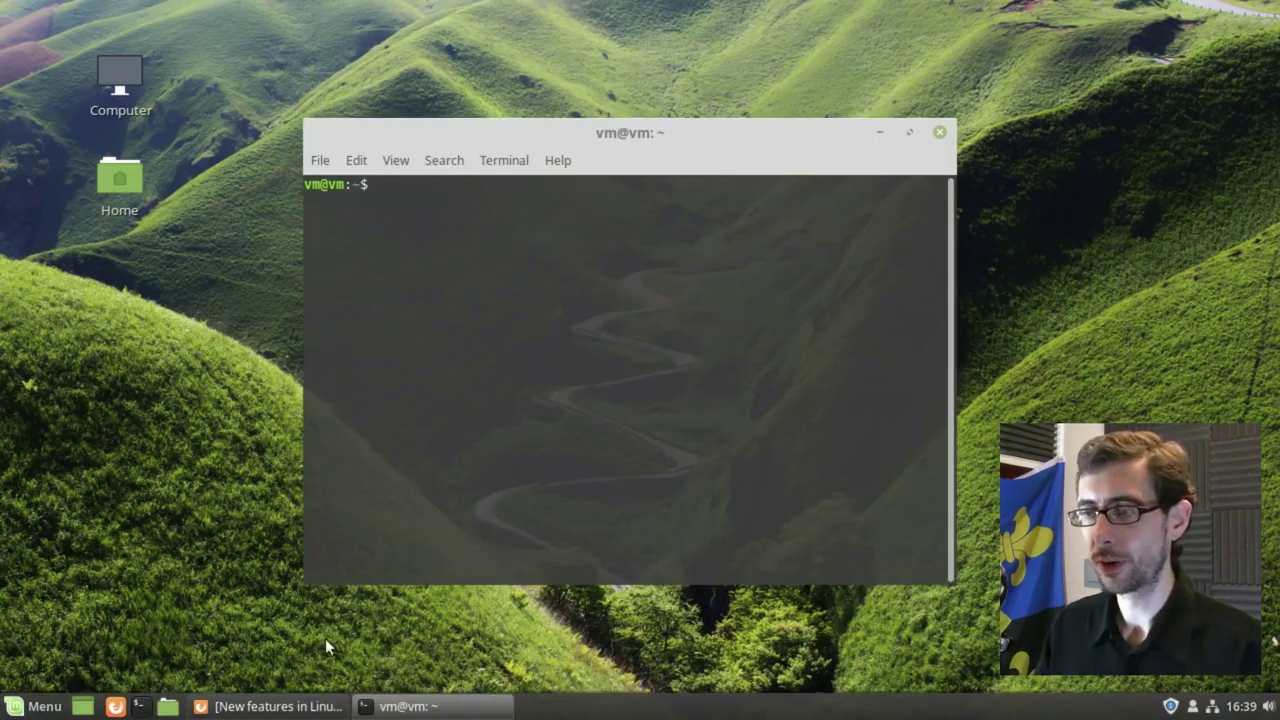
left_click_drag(634, 132, 789, 56)
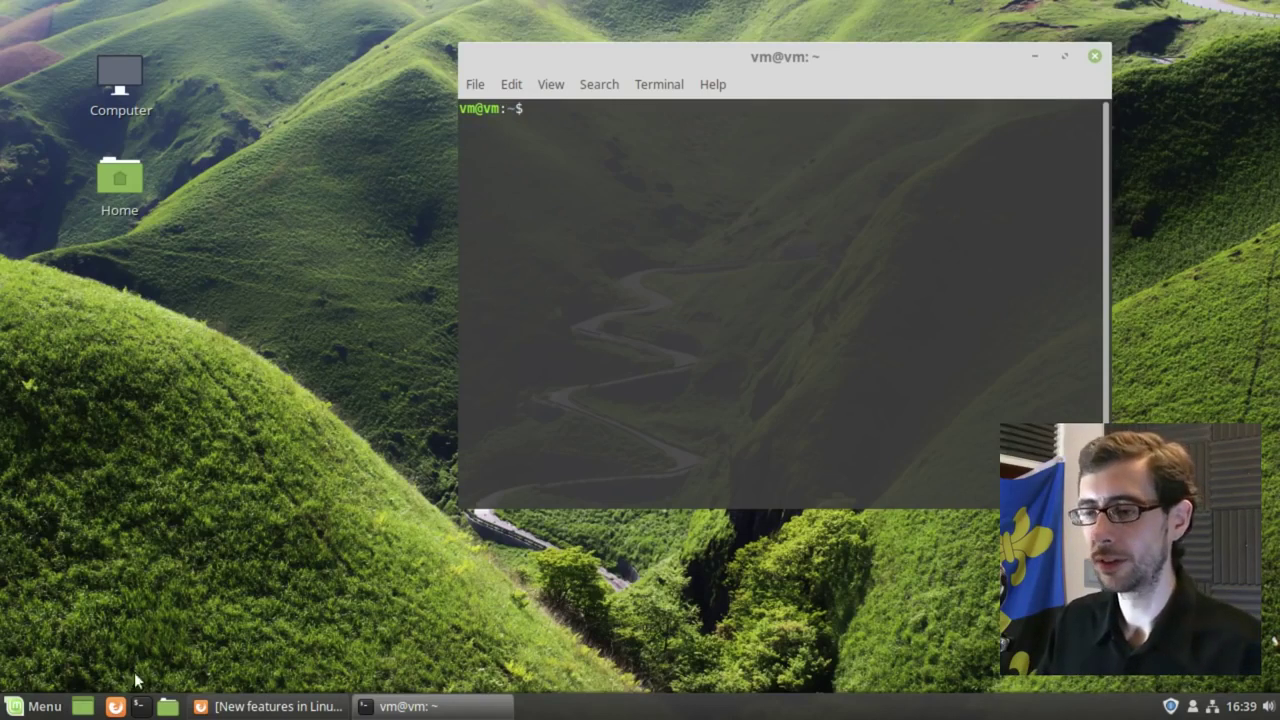
left_click(42, 708)
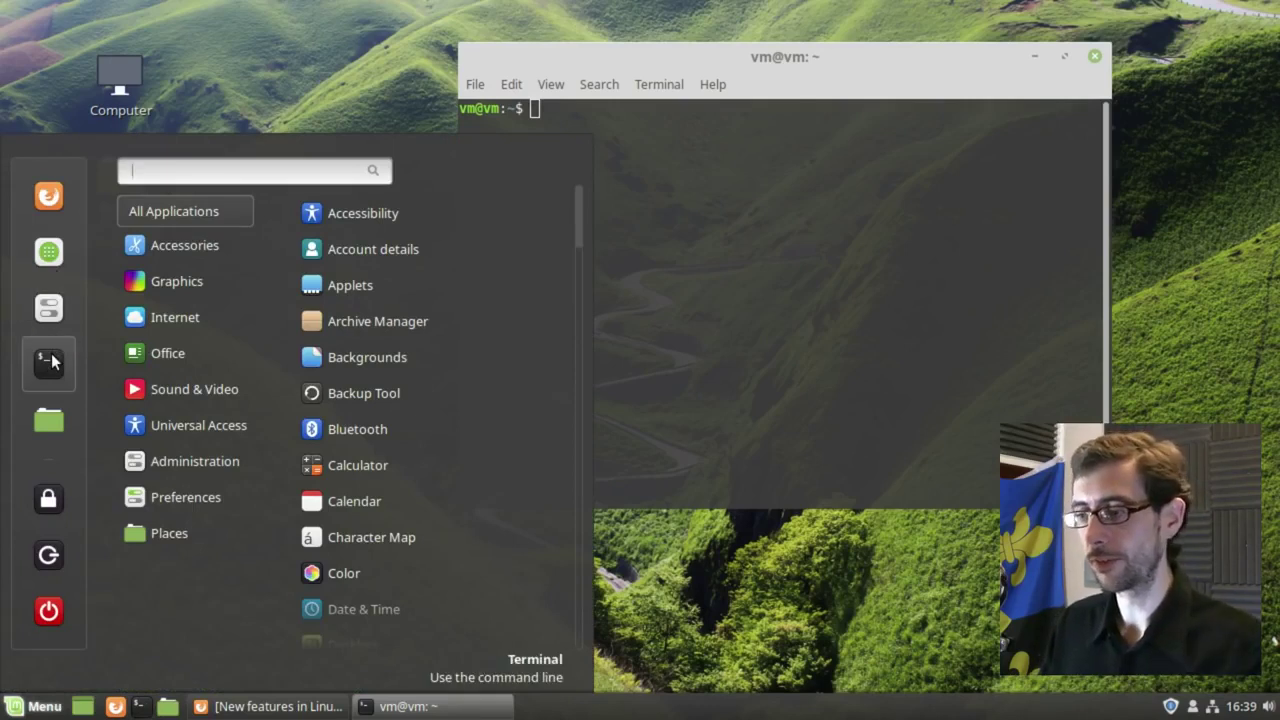
left_click(834, 567)
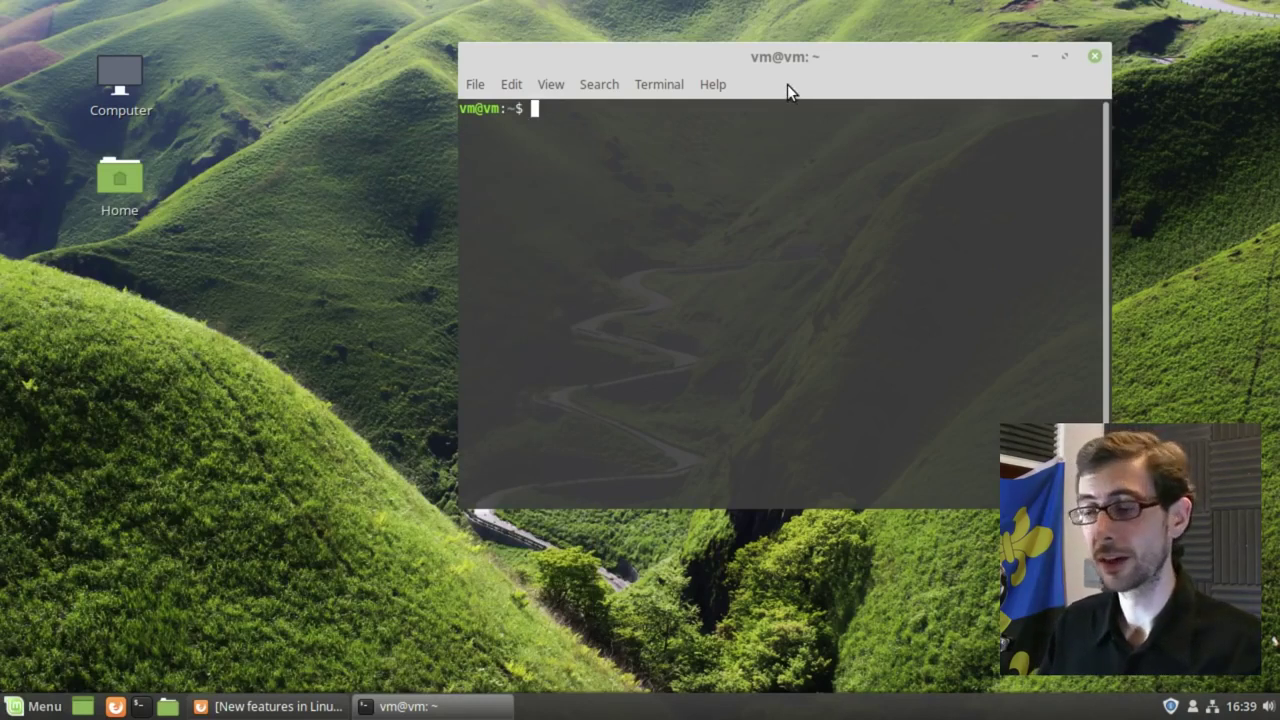
left_click_drag(833, 58, 895, 53)
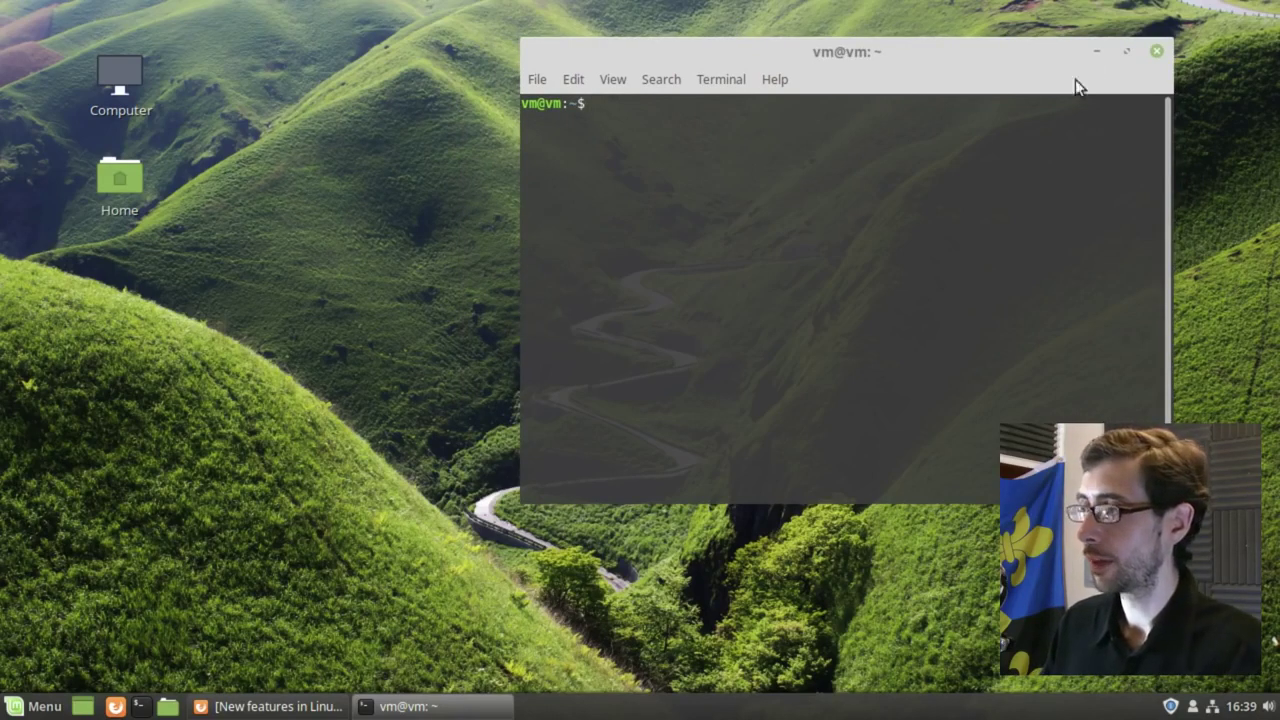
left_click(1157, 50)
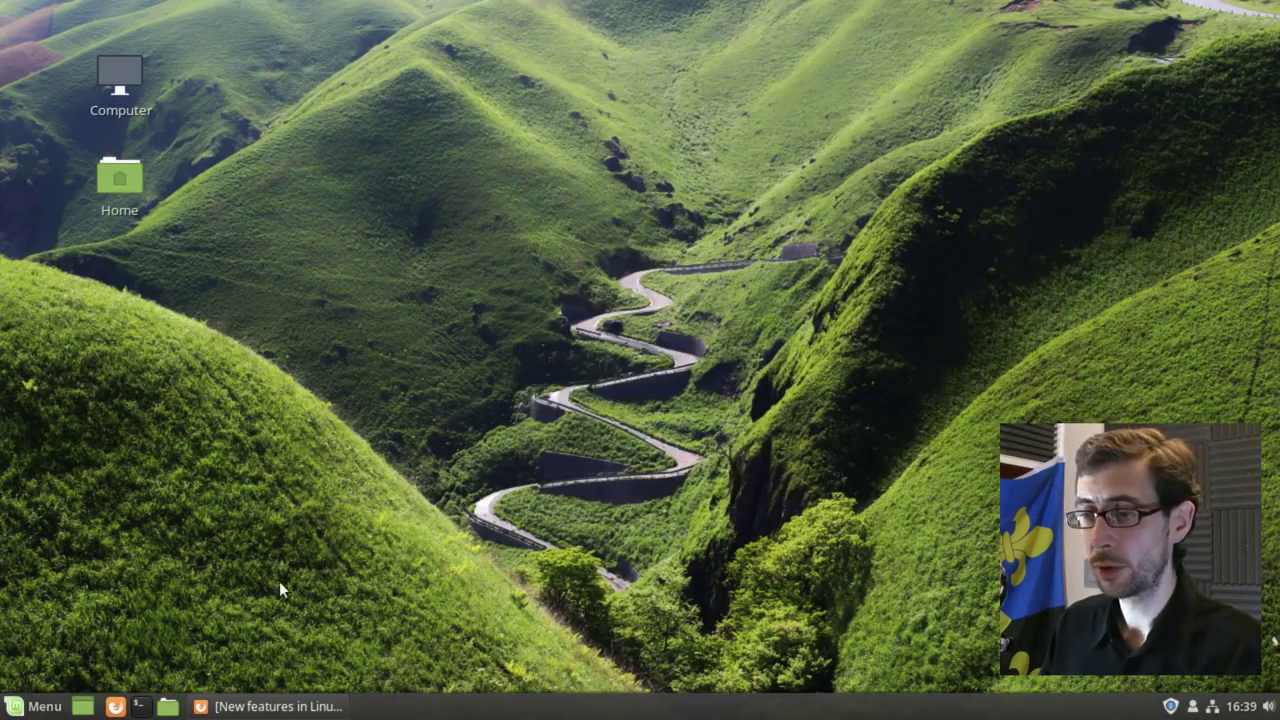
left_click(139, 706)
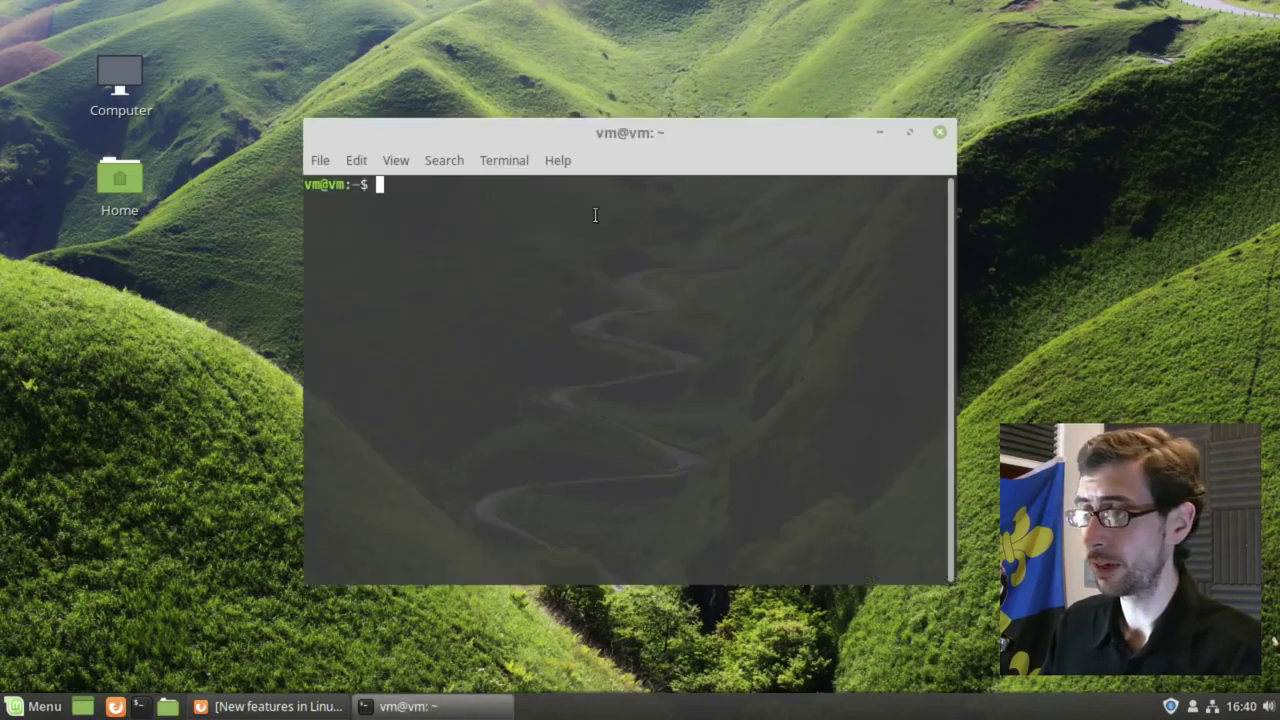
left_click(553, 162)
left_click(597, 218)
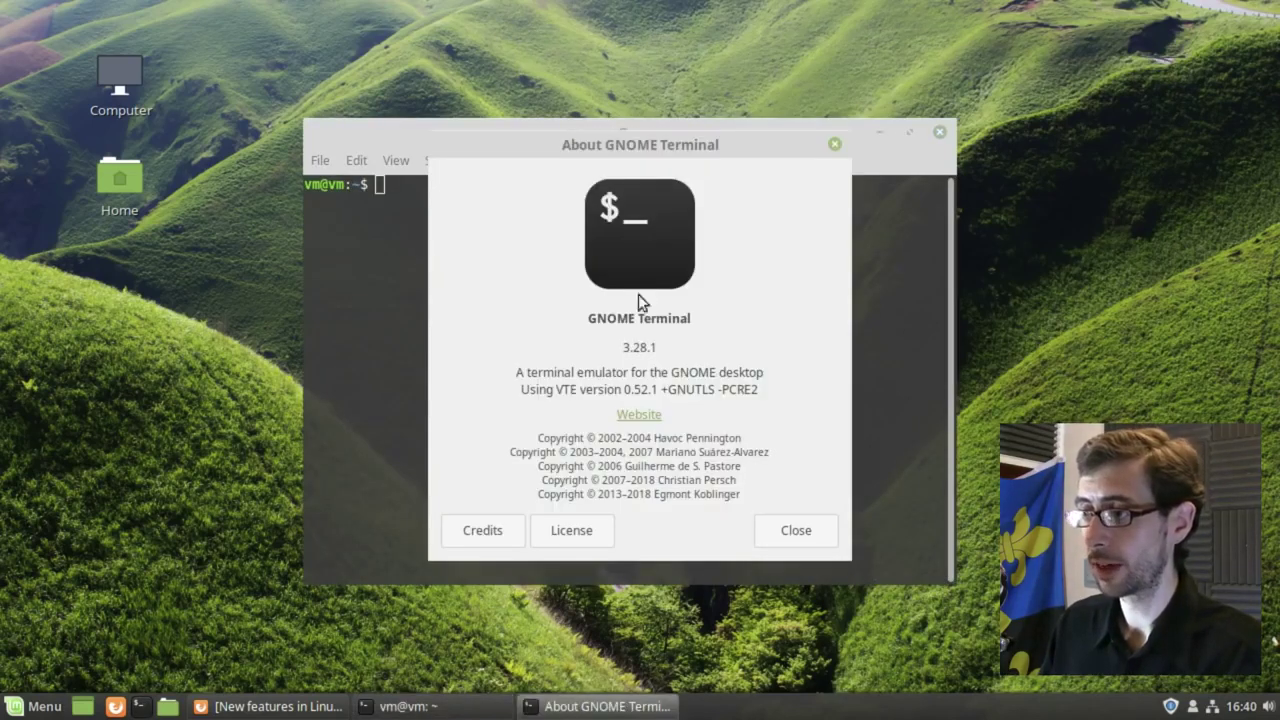
left_click(790, 534)
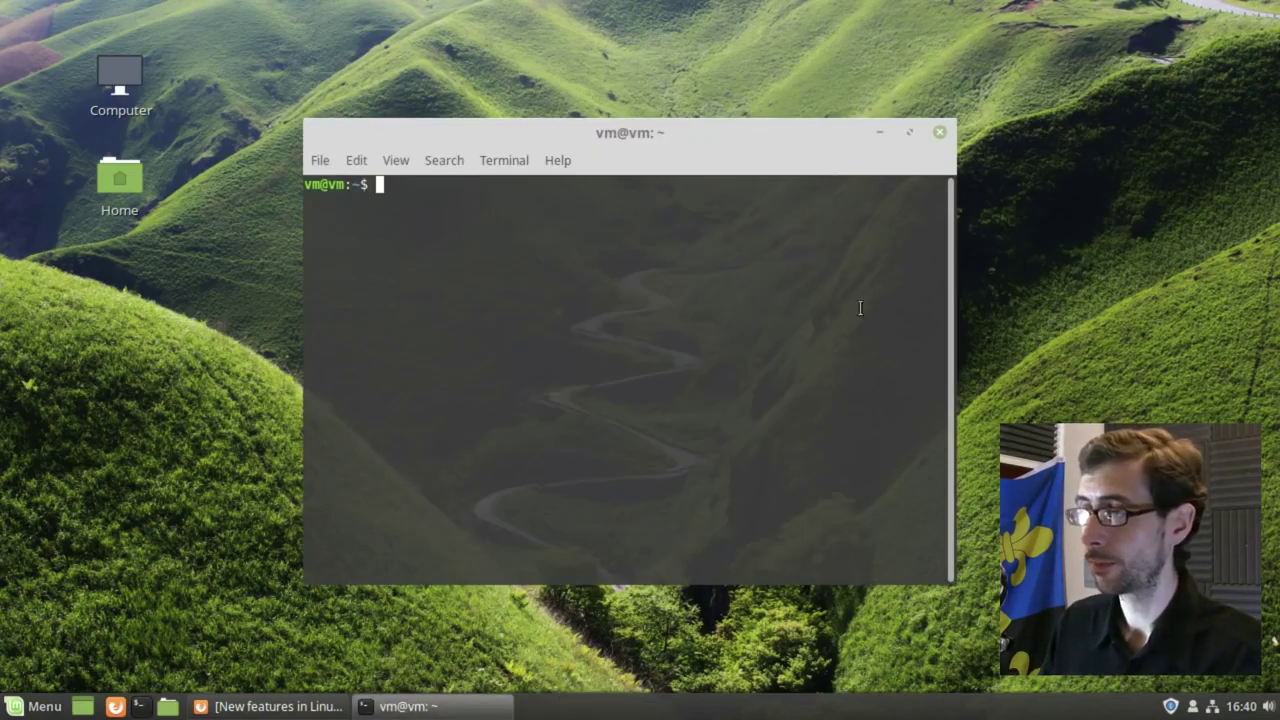
left_click(942, 131)
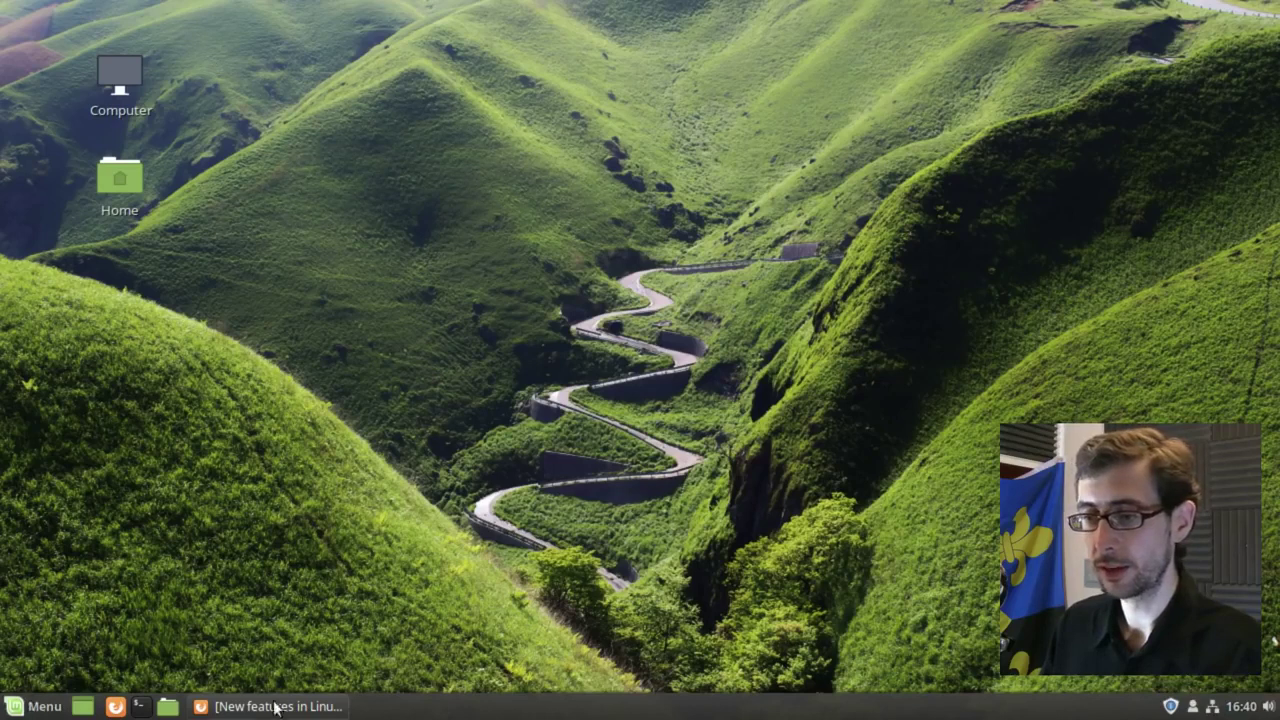
mouse_move(284, 708)
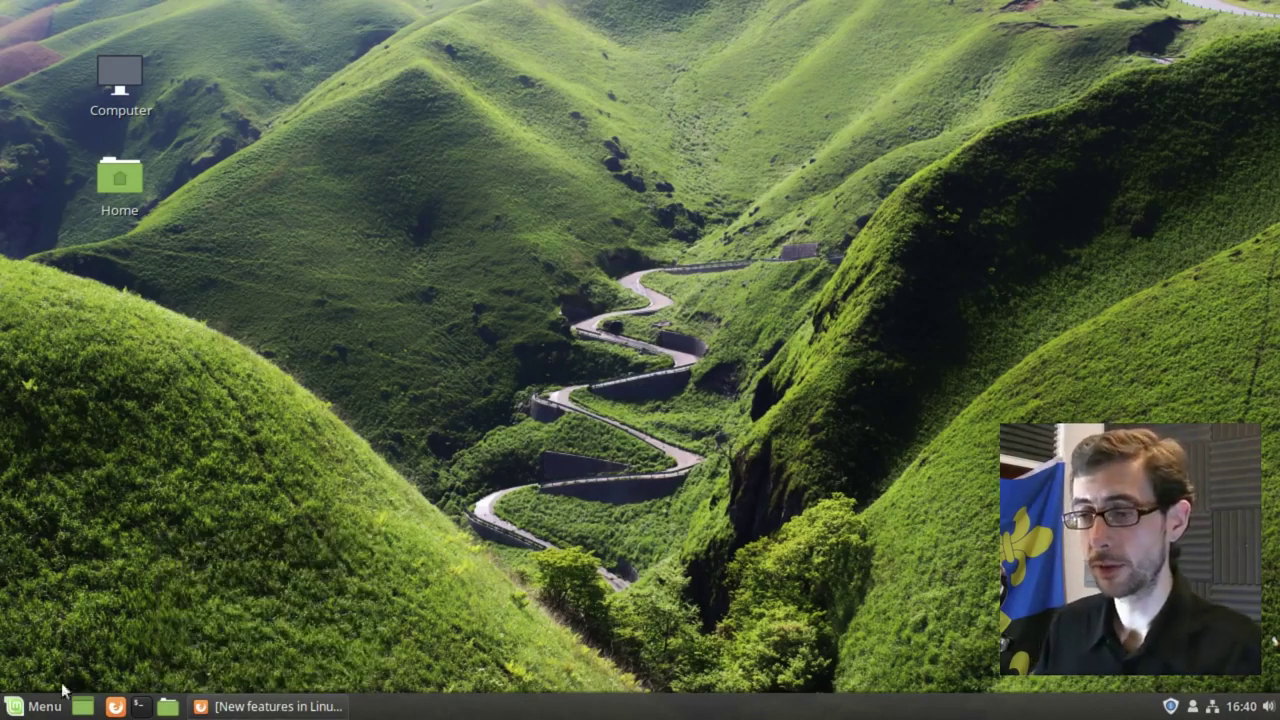
Launch System Settings from the Menu, maximize and scroll it, then restore it to normal size.
left_click(38, 706)
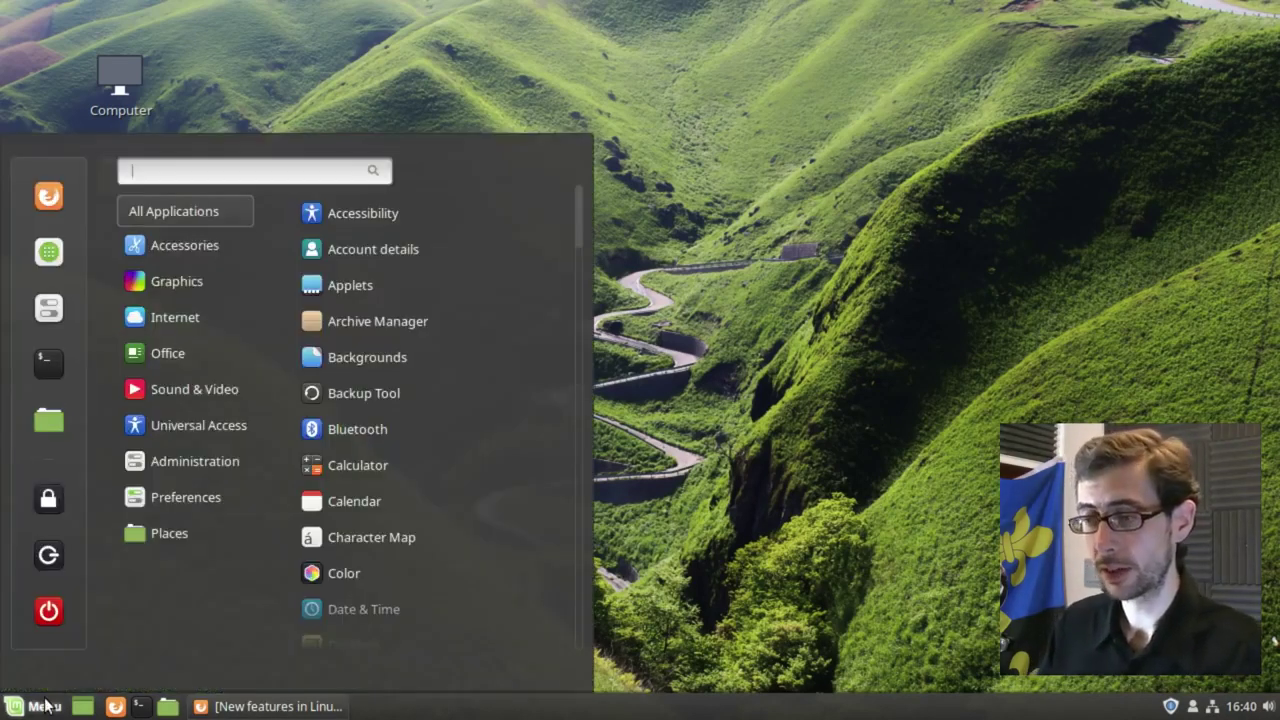
left_click(48, 310)
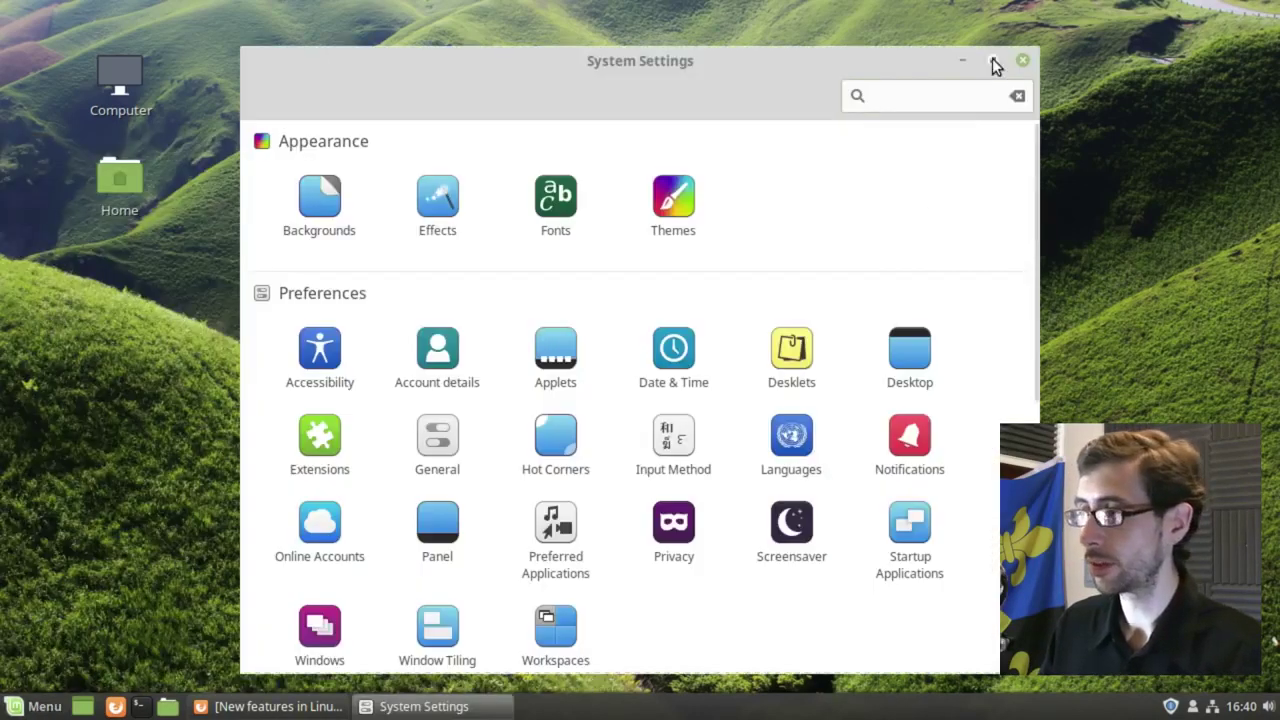
left_click(992, 61)
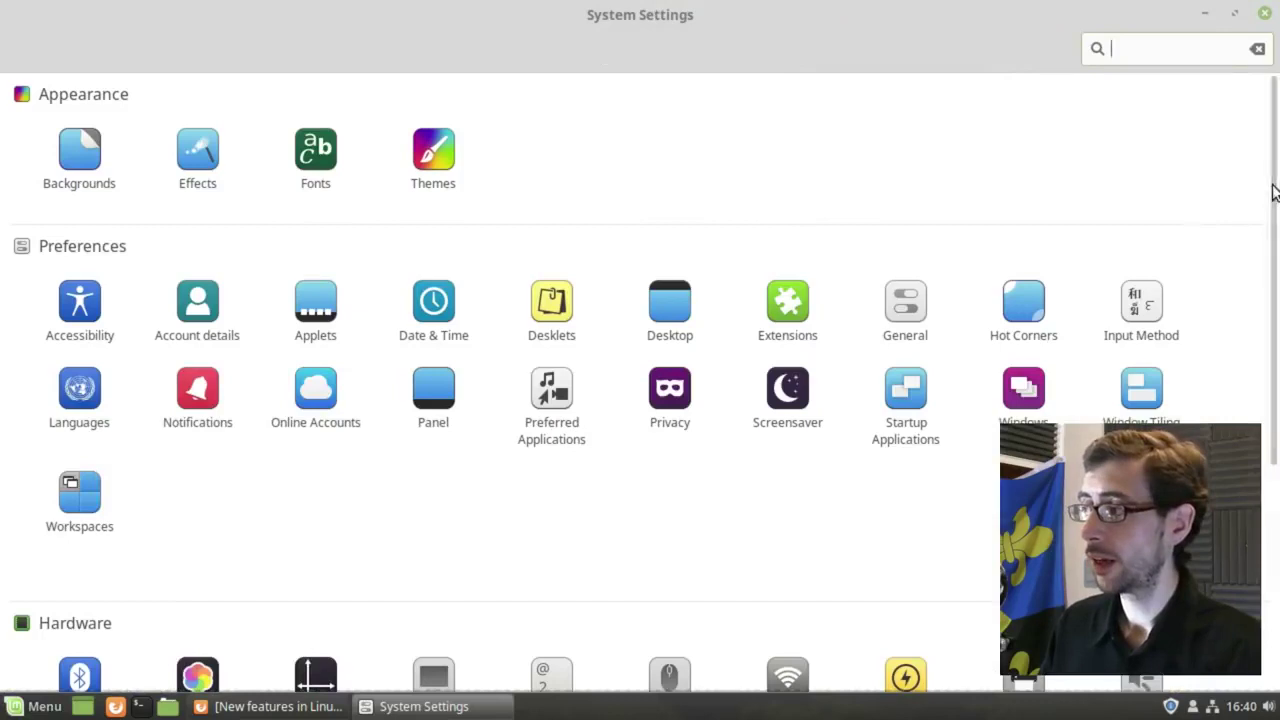
left_click_drag(1273, 194, 1246, 266)
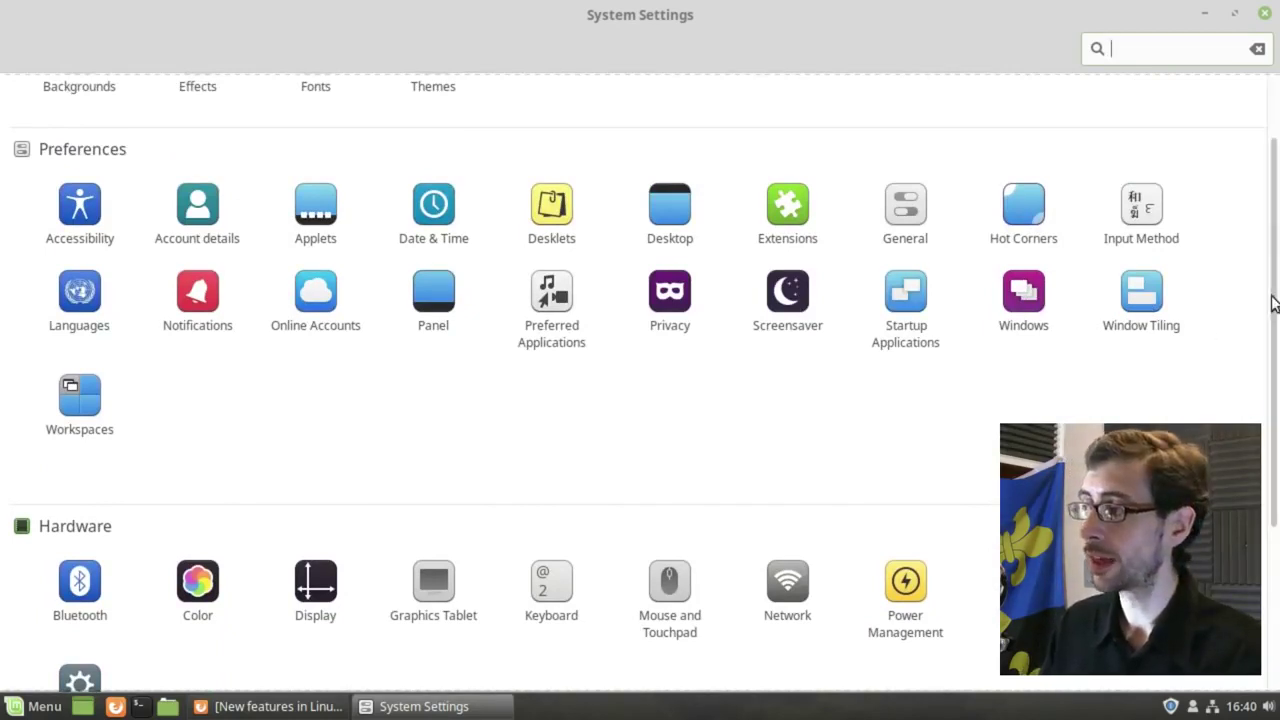
left_click_drag(1274, 300, 1265, 200)
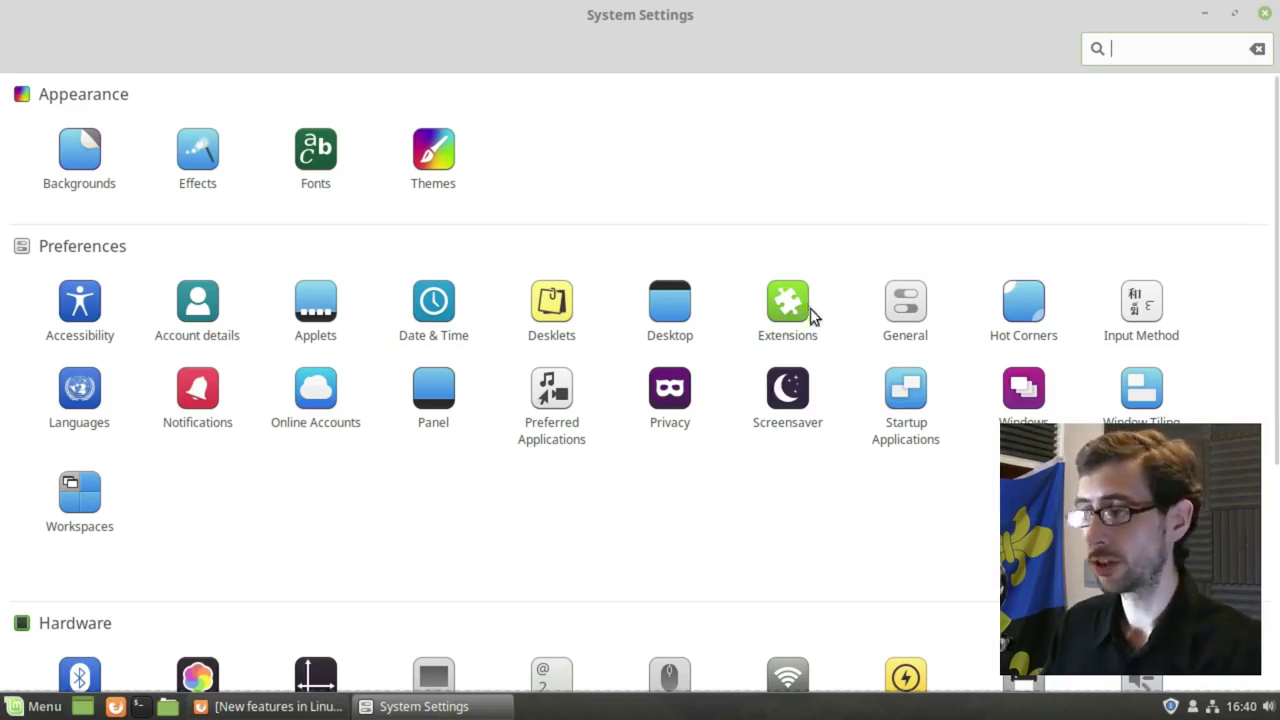
left_click_drag(775, 17, 740, 54)
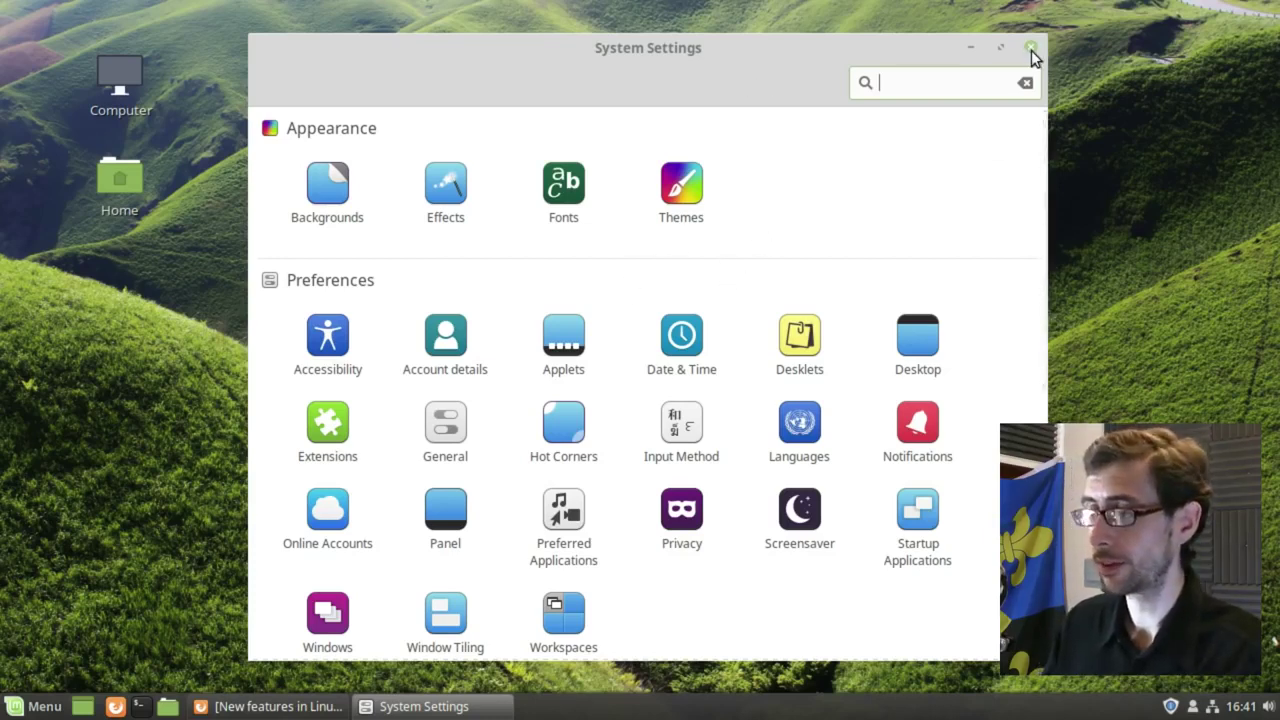
Glance at the Privacy panel, return to the overview, and close System Settings.
left_click(680, 520)
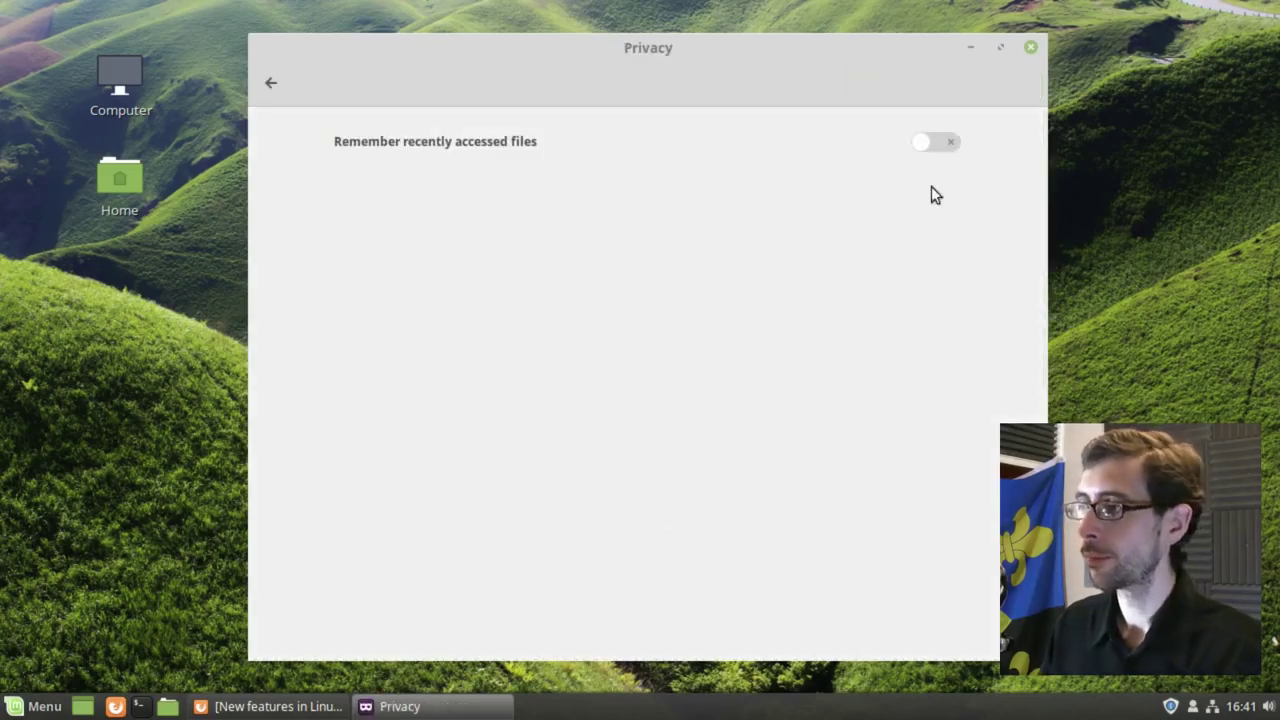
left_click(272, 84)
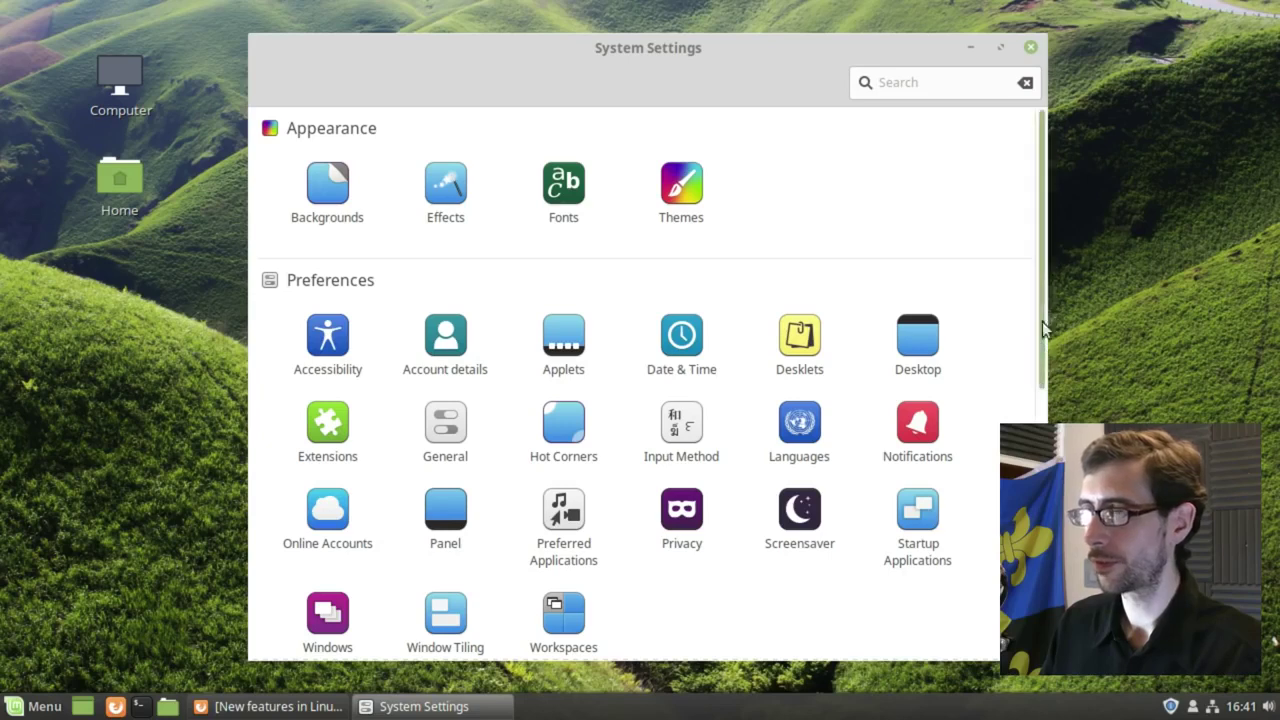
left_click(1031, 48)
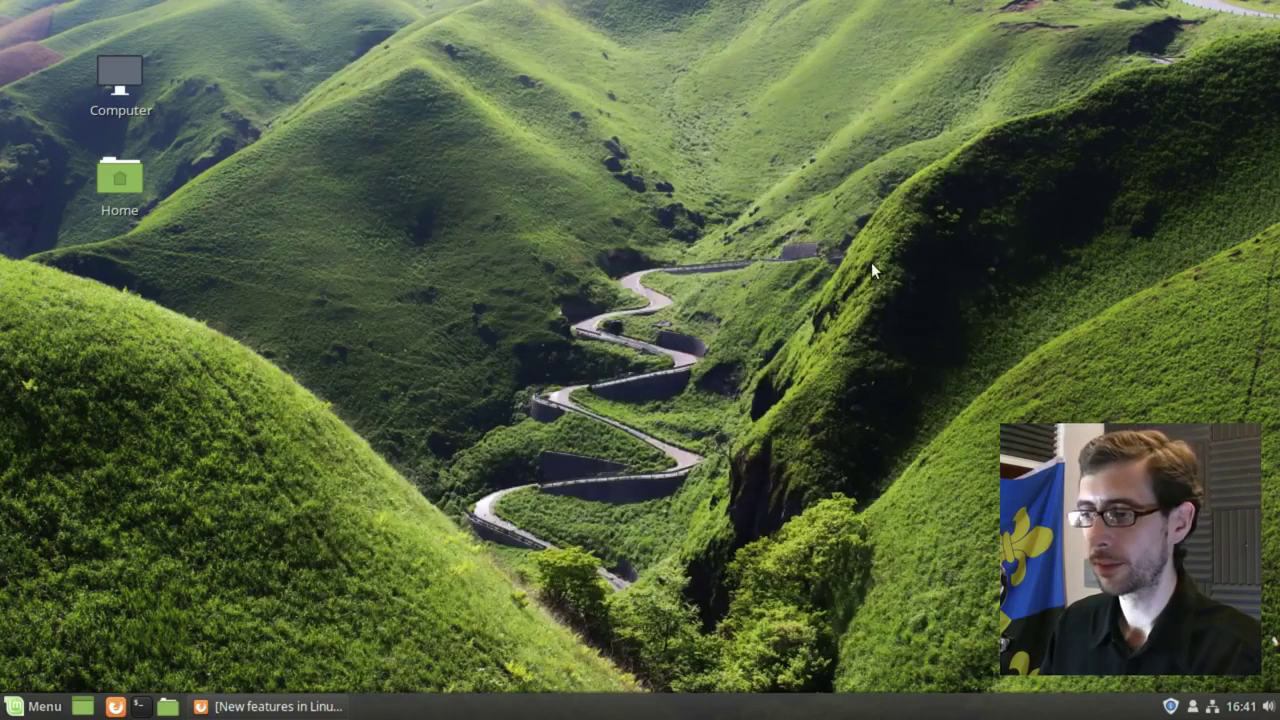
Restore Firefox and read the Linux Mint 19 new-features page down to the File search section.
left_click(283, 706)
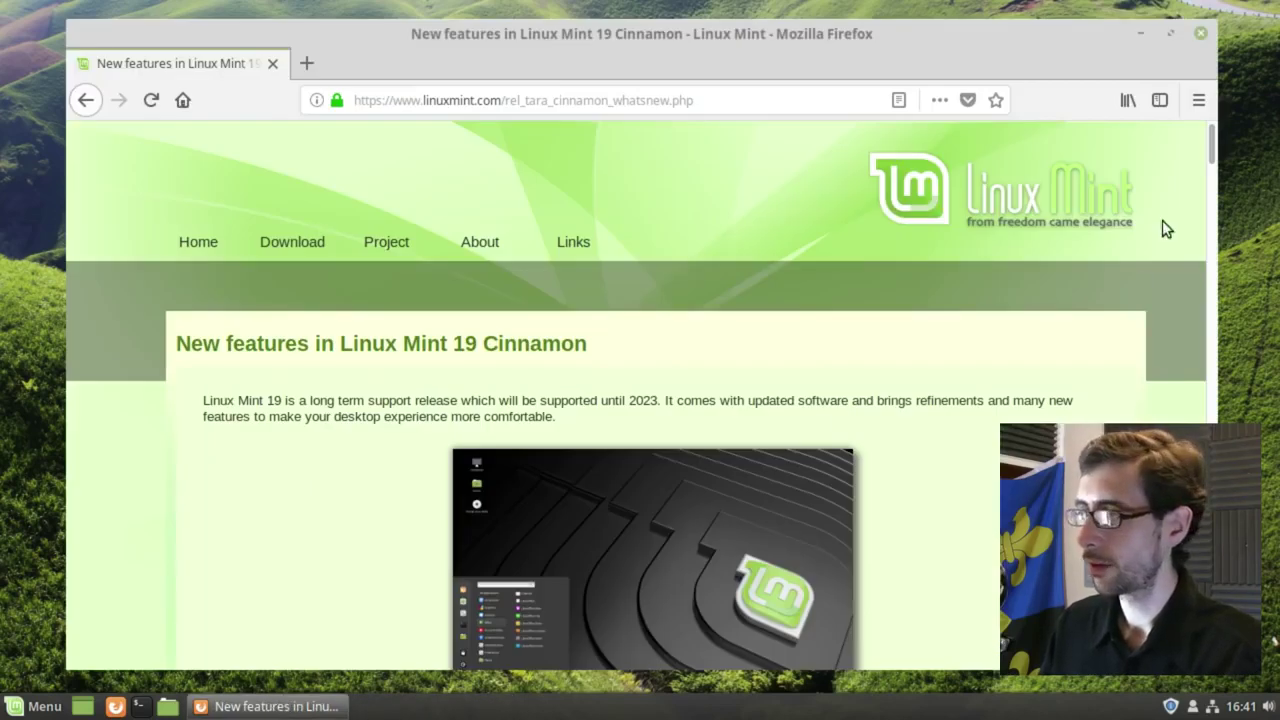
left_click_drag(1210, 147, 1219, 359)
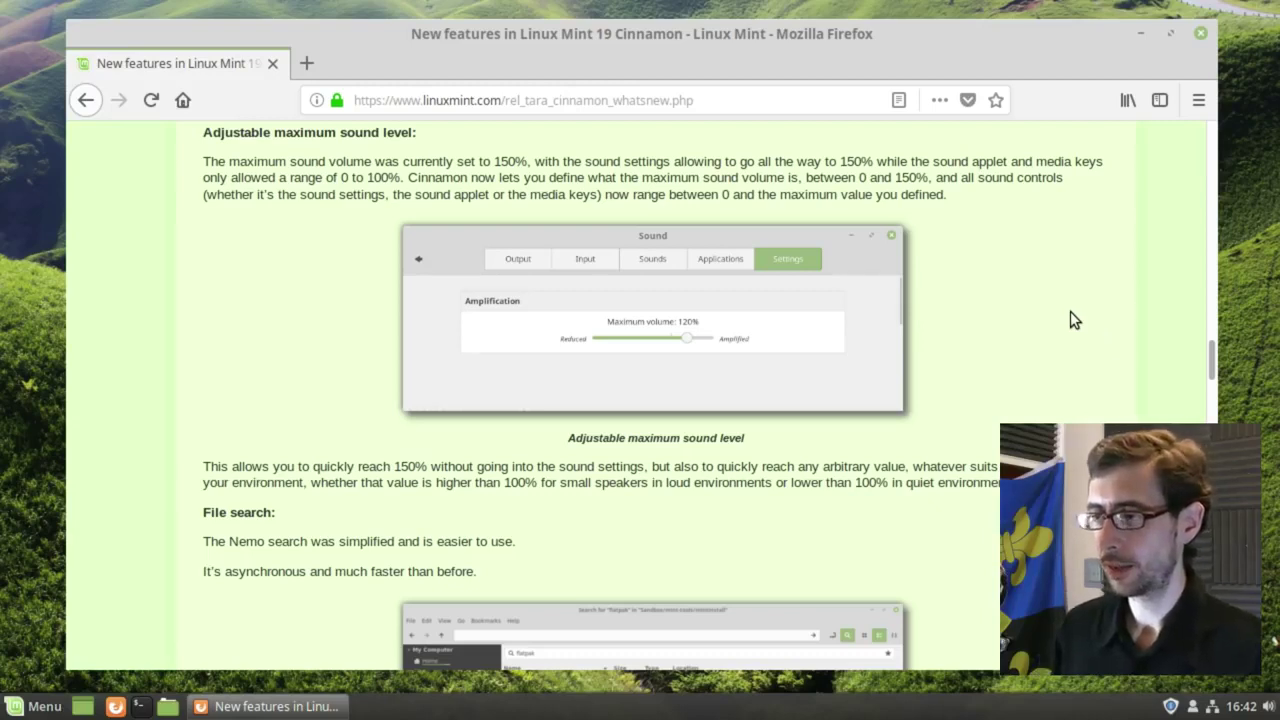
scroll(1070, 312, "down", 3)
scroll(1070, 312, "down", 1)
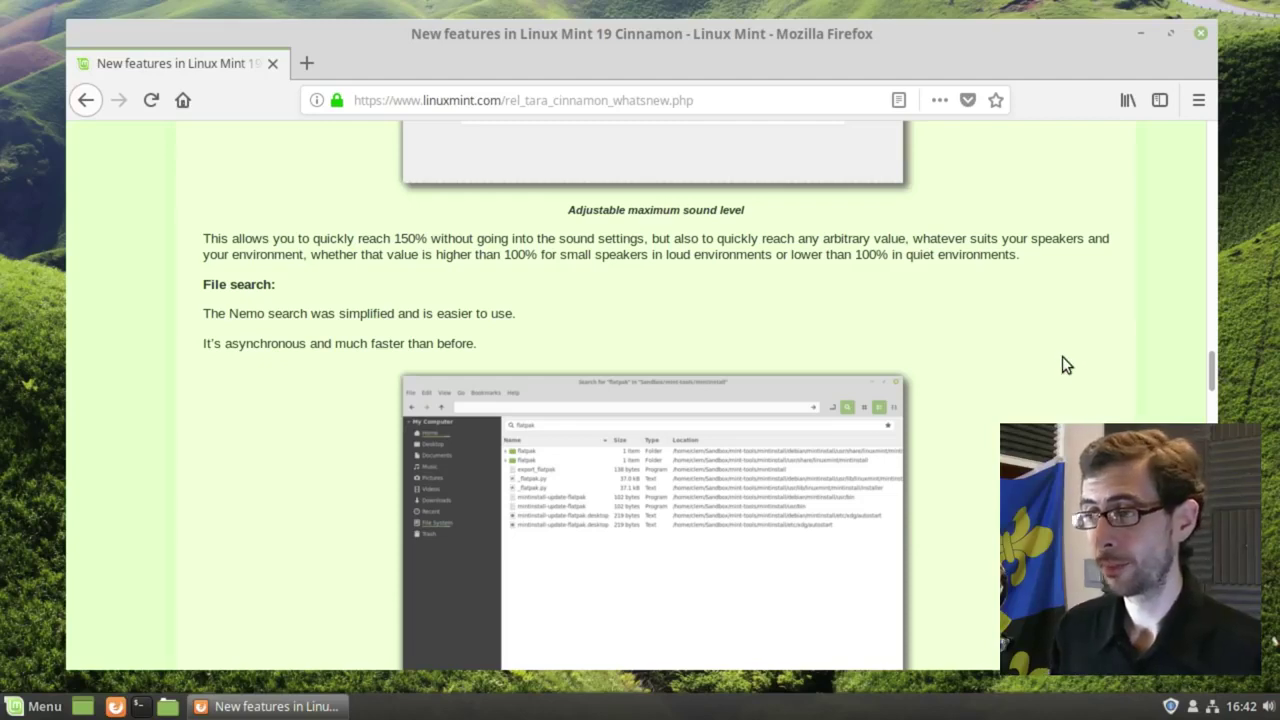
scroll(1062, 365, "down", 1)
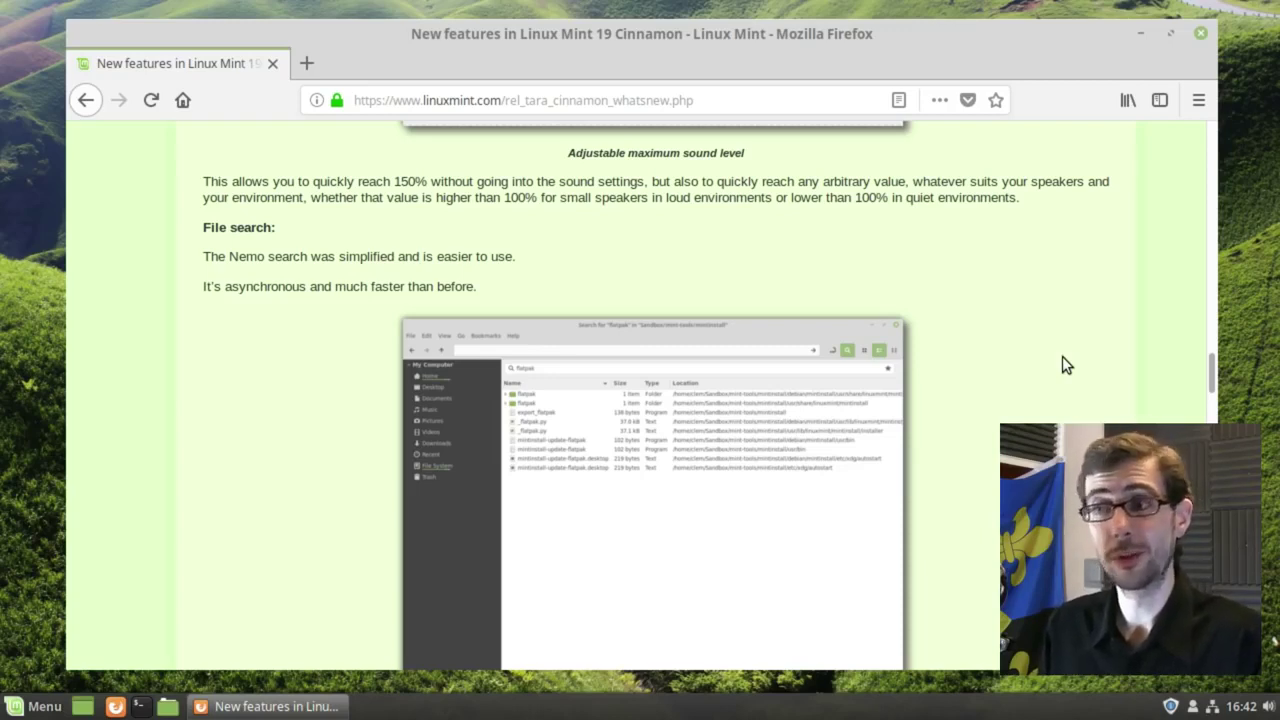
Scroll the release notes past GNOME Logs and the linux-firmware 1.173 note to Artwork improvements.
scroll(1062, 357, "down", 1)
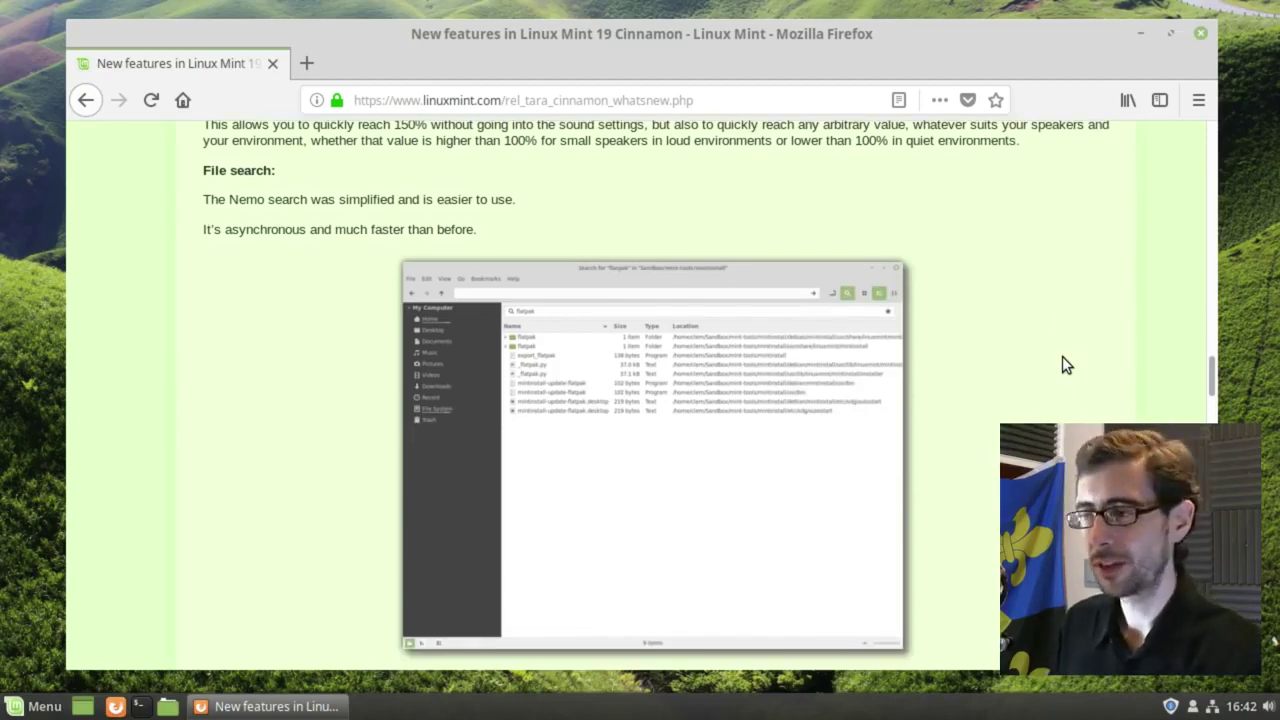
scroll(1062, 366, "down", 4)
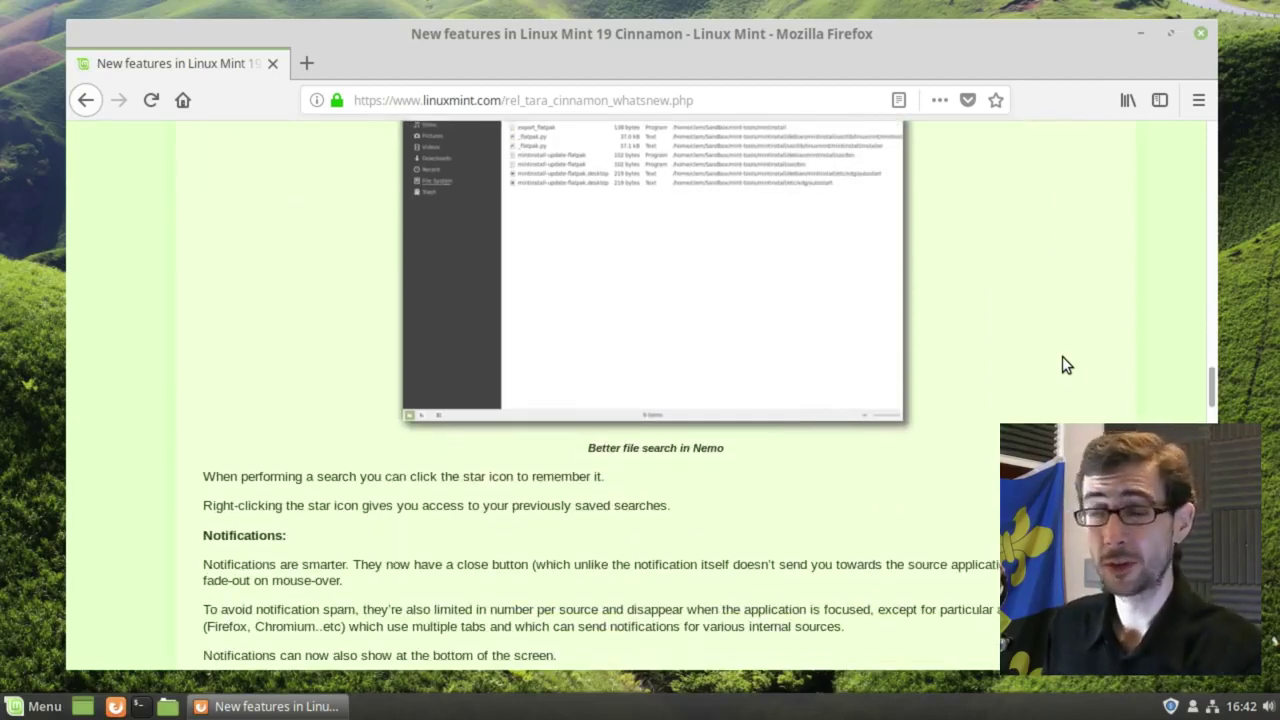
scroll(1065, 366, "down", 4)
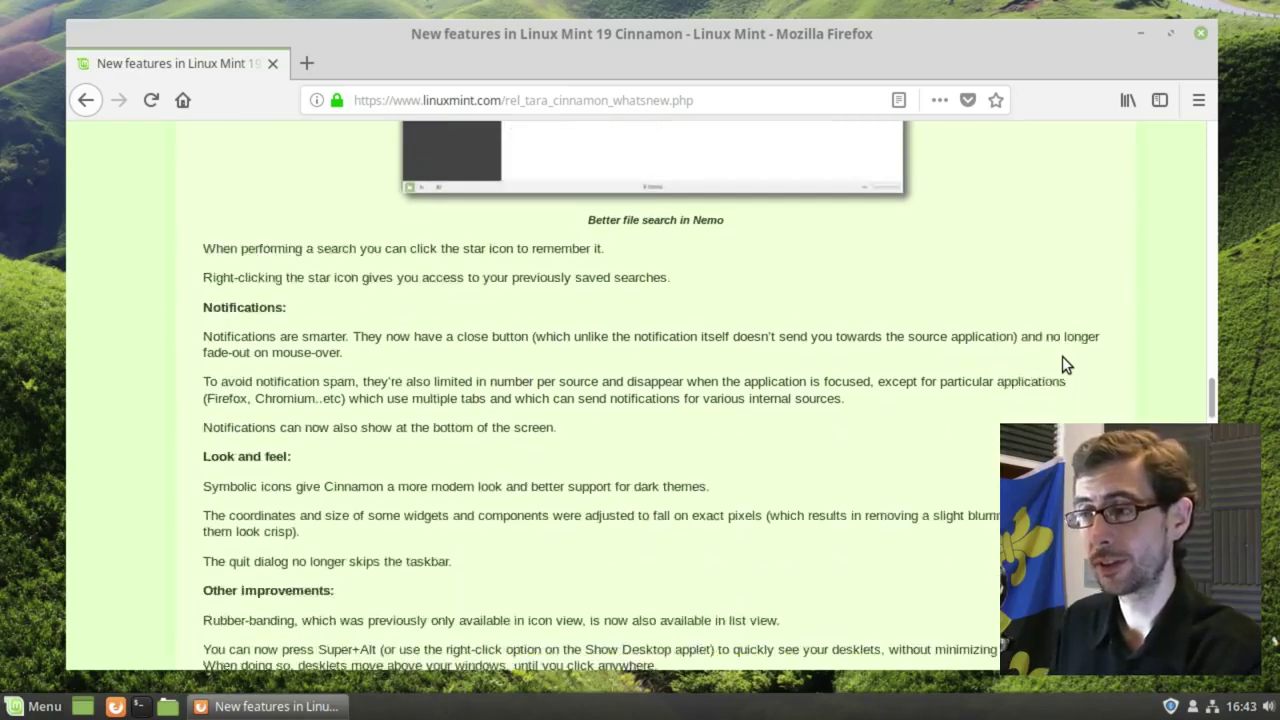
scroll(979, 516, "down", 6)
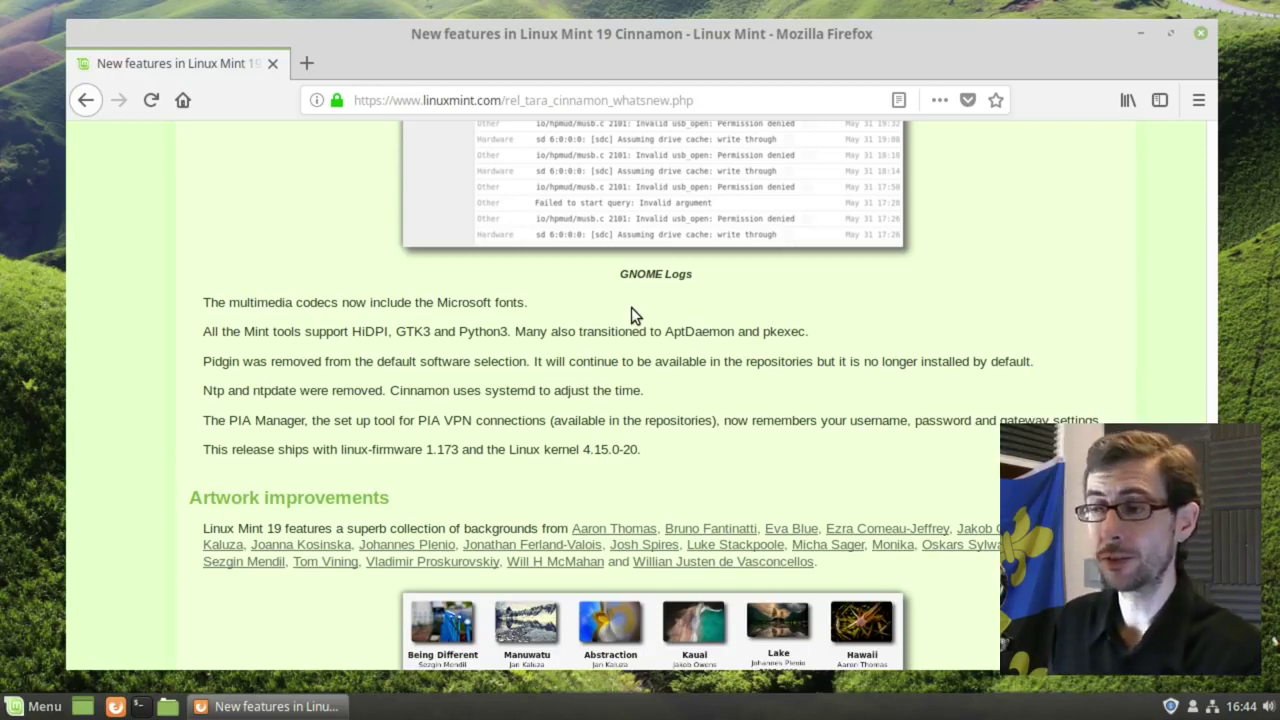
Read down to the LTS strategy section at the bottom, then jump back to the page top.
scroll(631, 307, "down", 2)
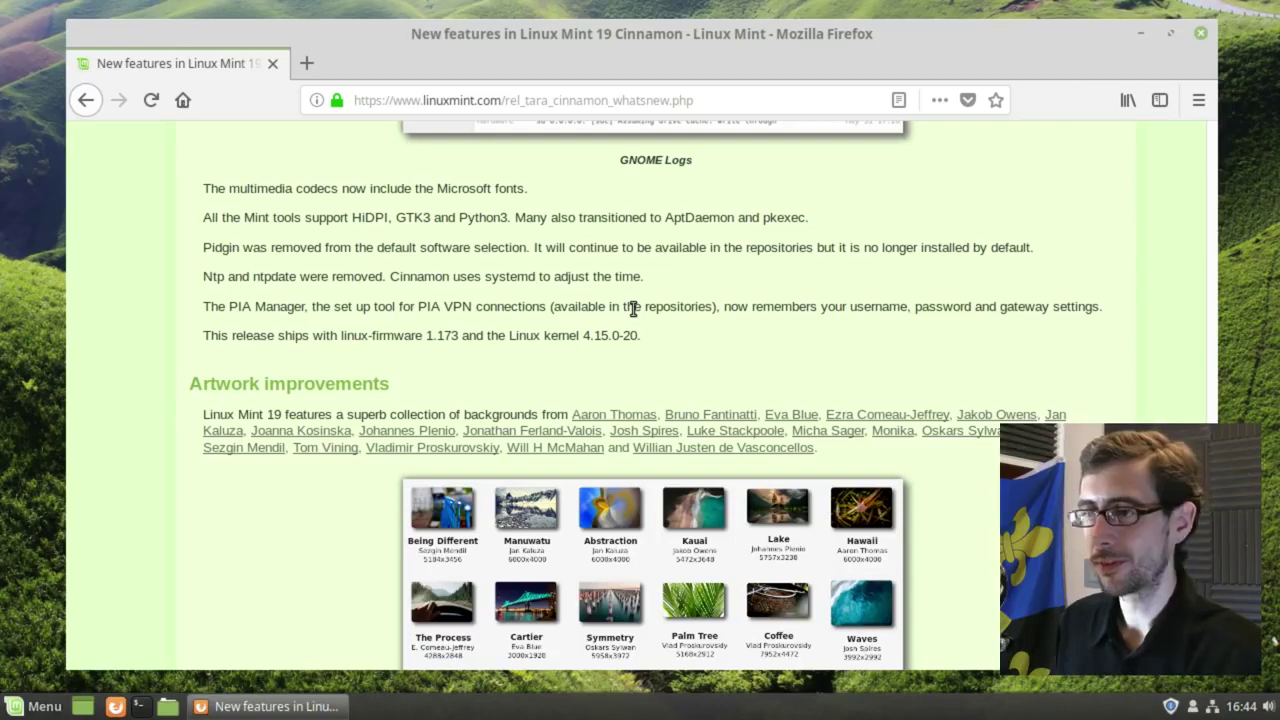
scroll(633, 309, "down", 1)
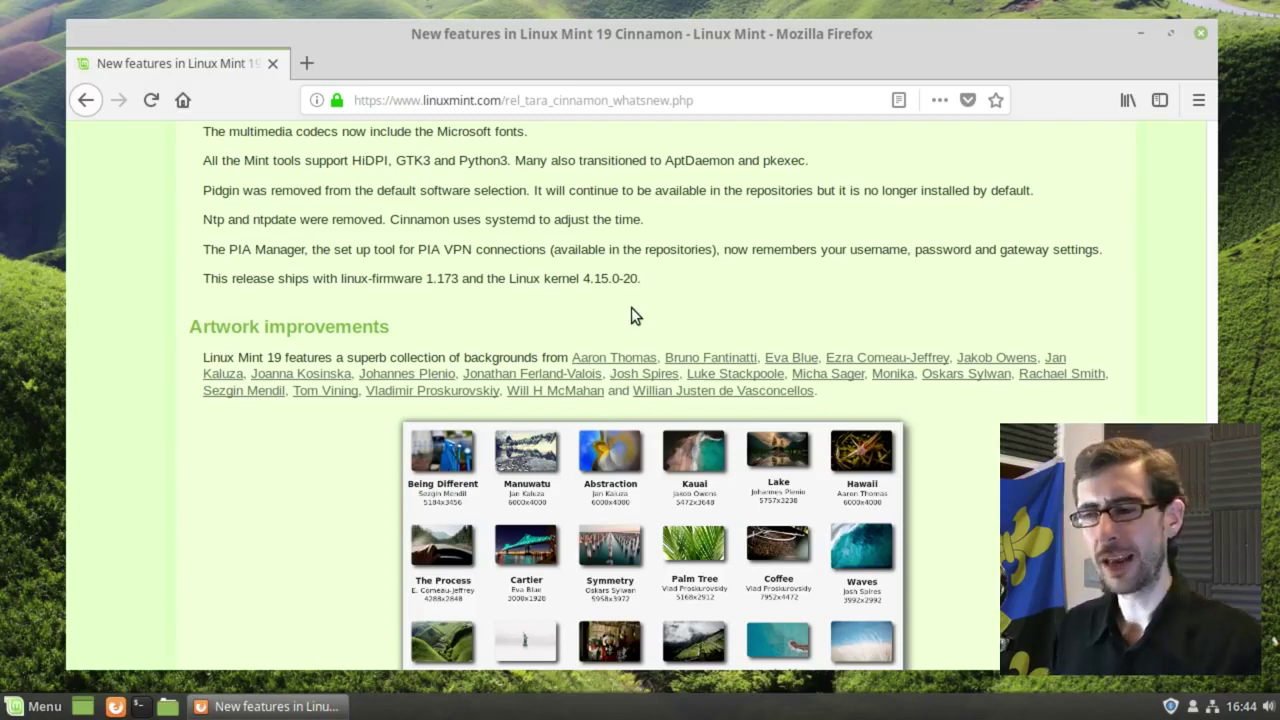
scroll(631, 310, "down", 5)
scroll(632, 312, "down", 6)
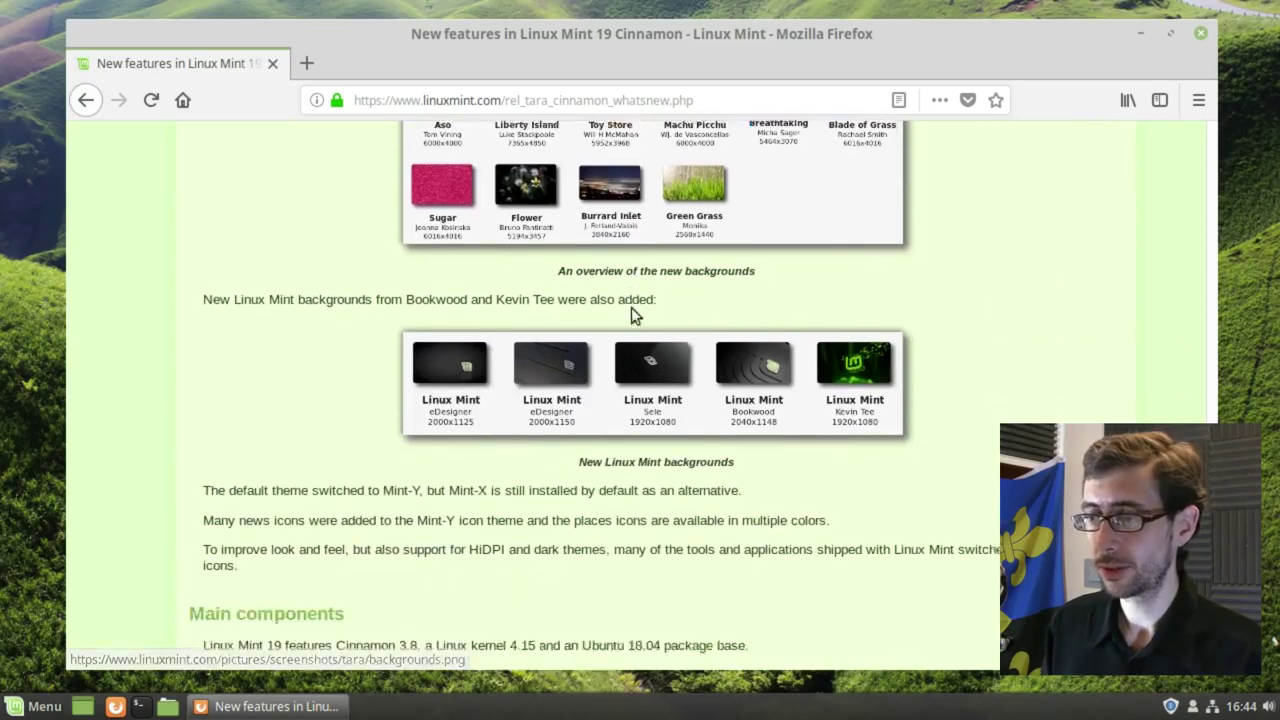
scroll(631, 314, "down", 1)
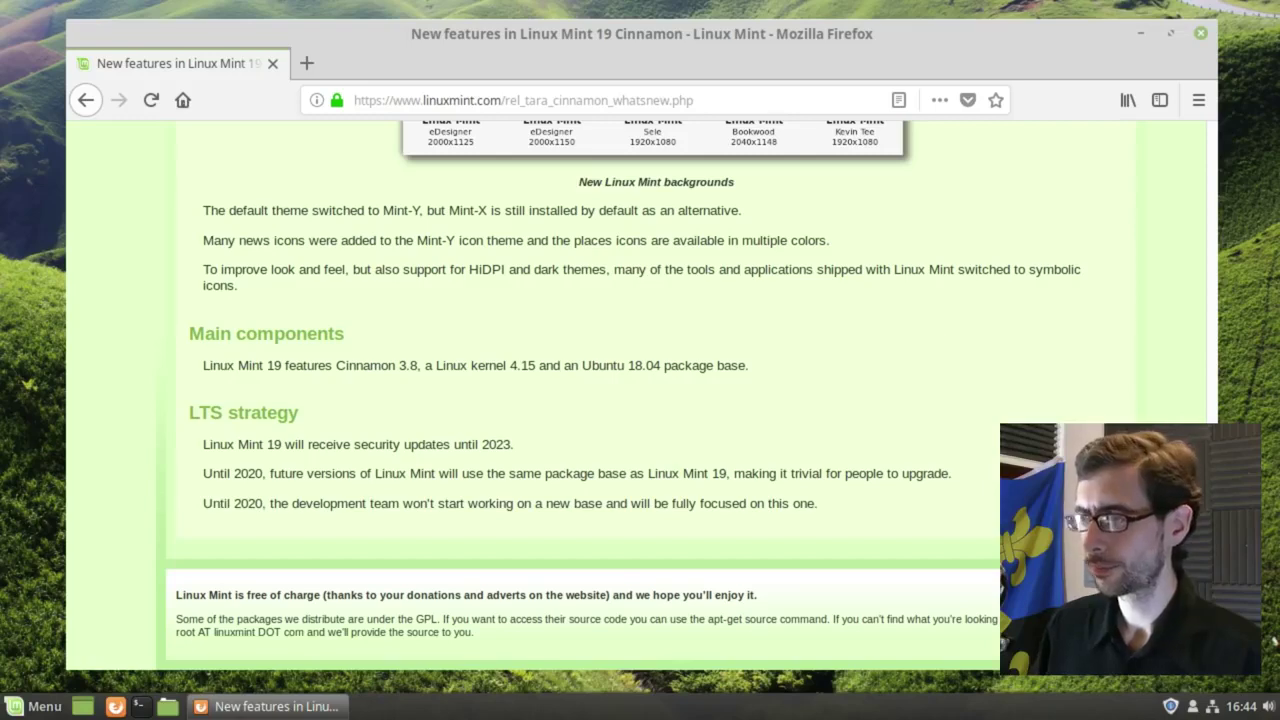
left_click_drag(1211, 640, 1187, 113)
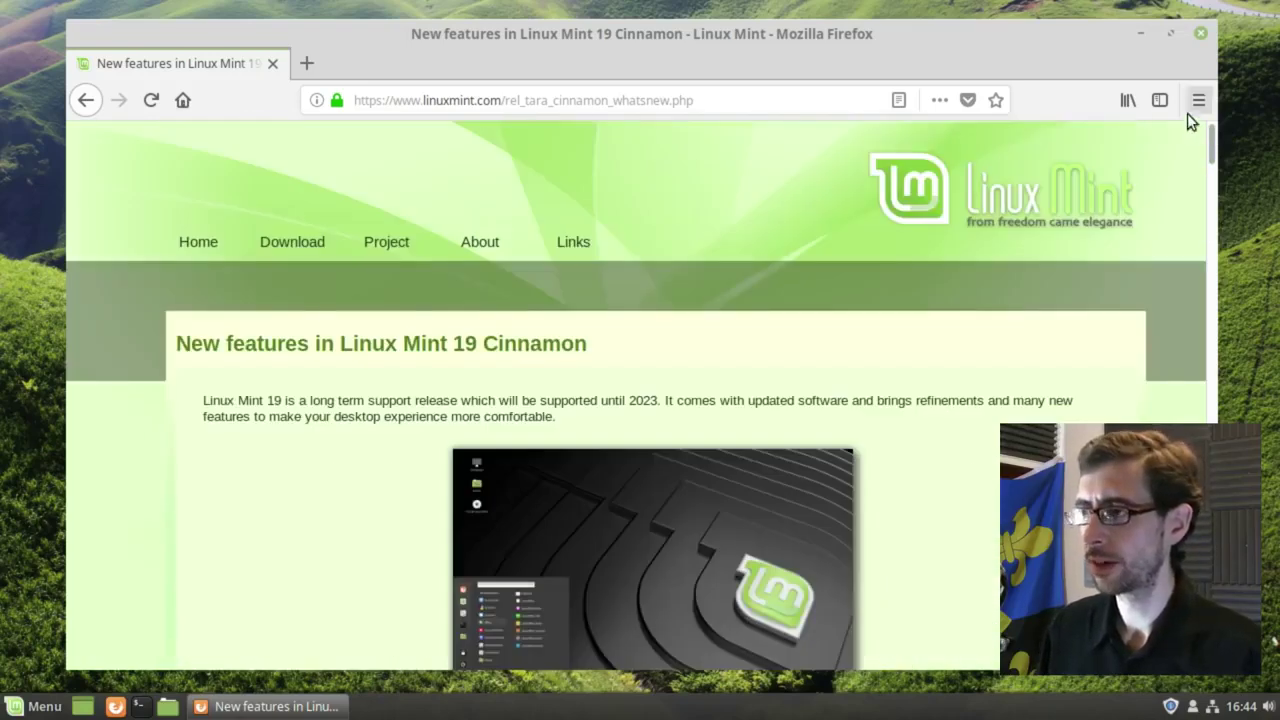
Close the Firefox release-notes window to reveal the bare green-hills desktop.
left_click(1201, 38)
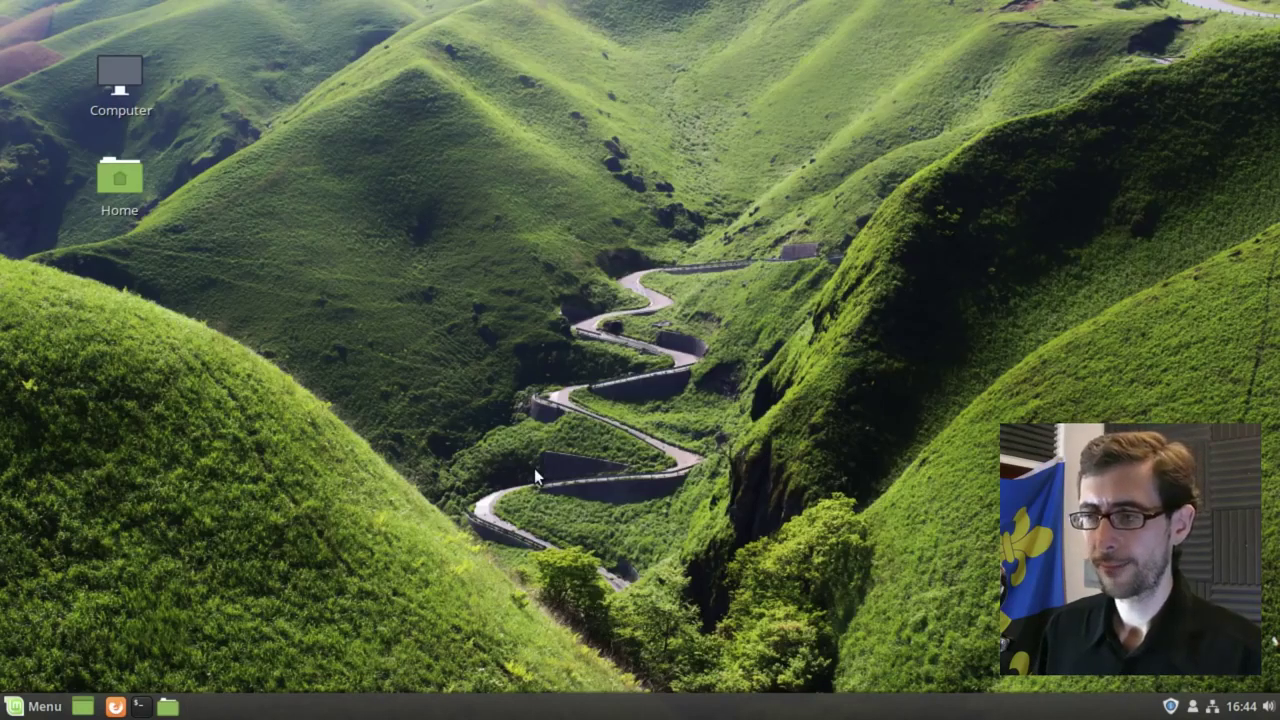